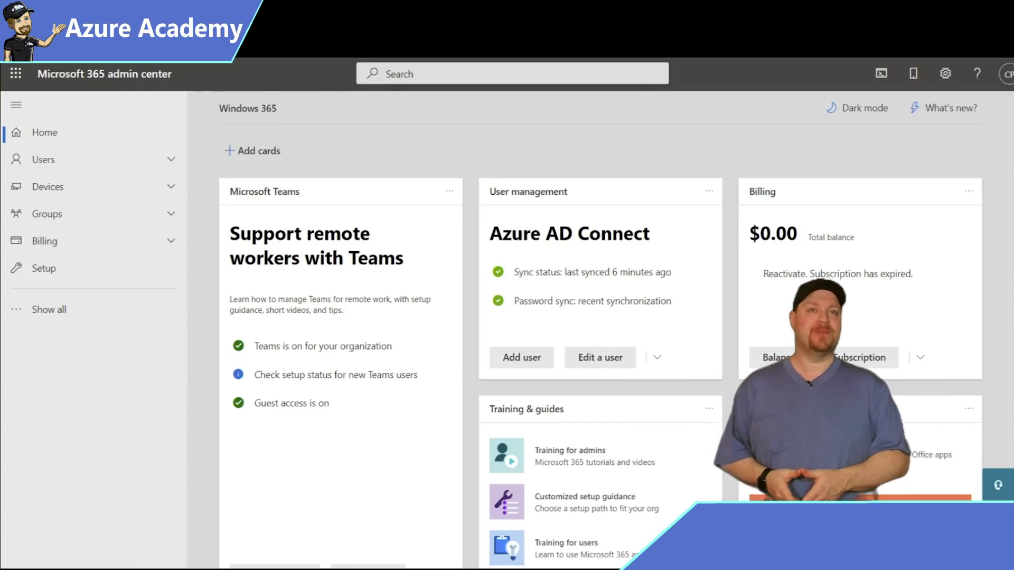
- Assign the user the Windows 365 Enterprise 4vCPU/16GB/256GB license from Active users and save
{"action": "left_click", "coordinate": [88, 166]}
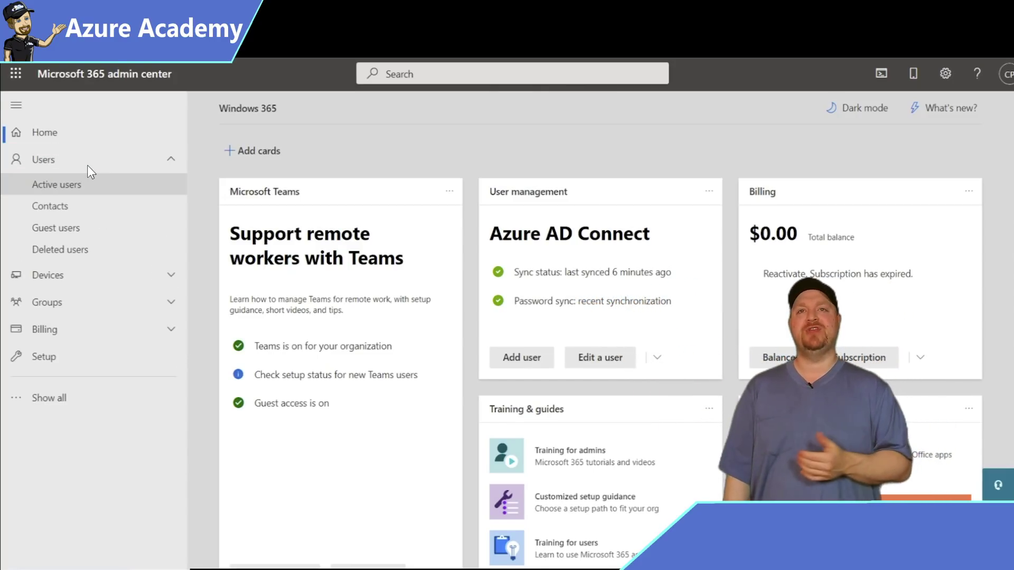
{"action": "left_click", "coordinate": [100, 181]}
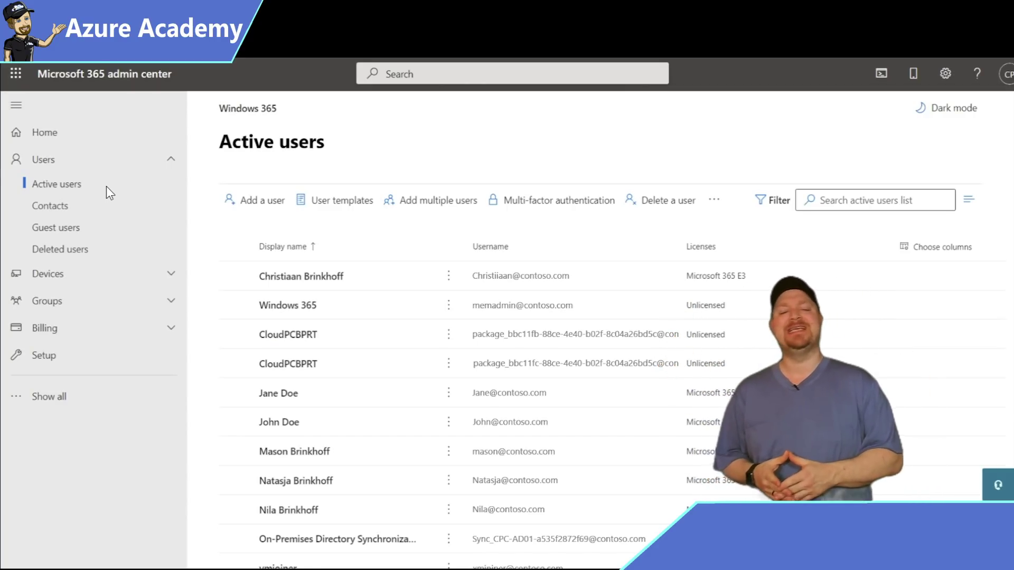
{"action": "left_click", "coordinate": [235, 422]}
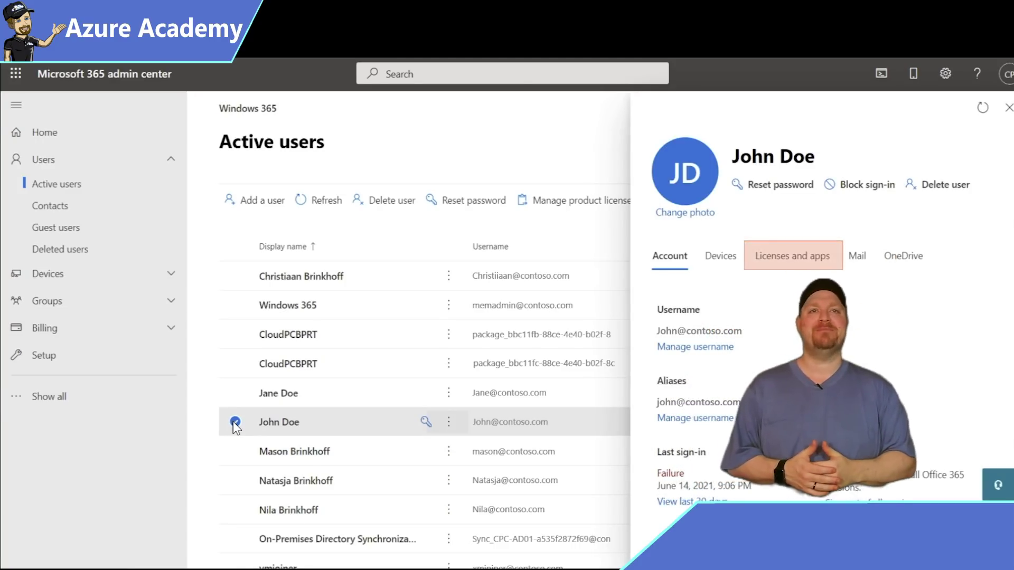
{"action": "left_click", "coordinate": [812, 258]}
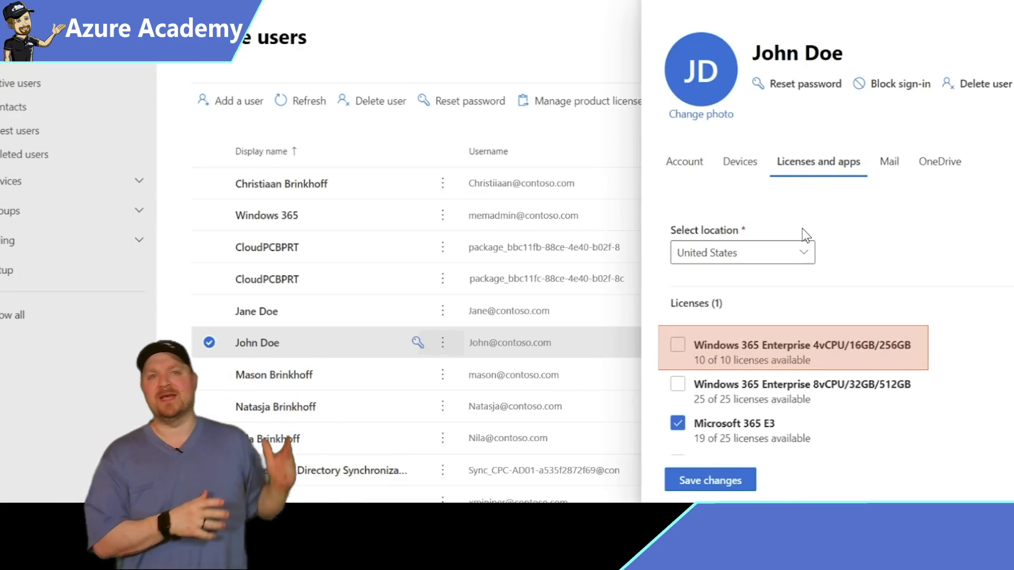
{"action": "left_click", "coordinate": [679, 348]}
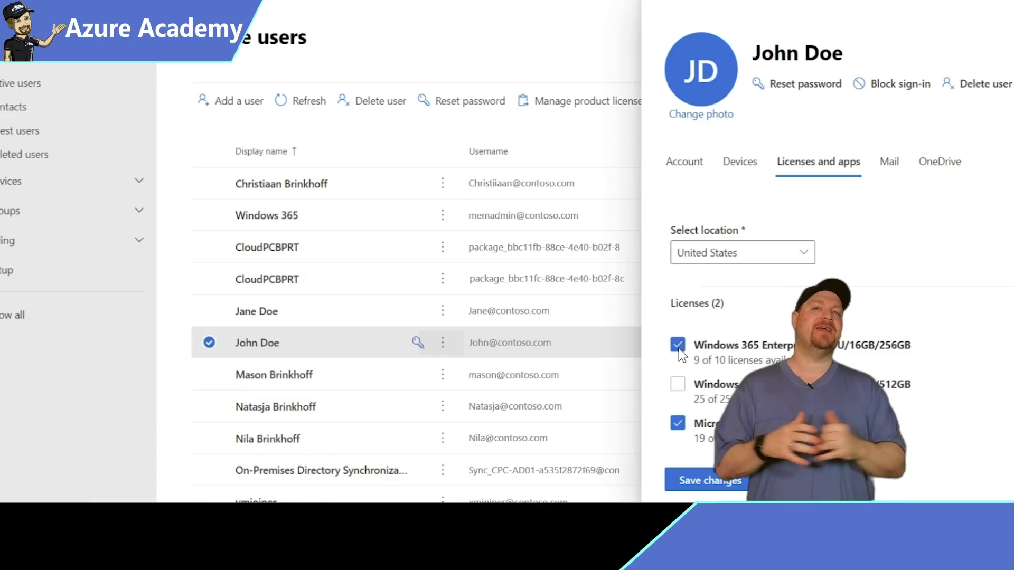
{"action": "left_click", "coordinate": [715, 484]}
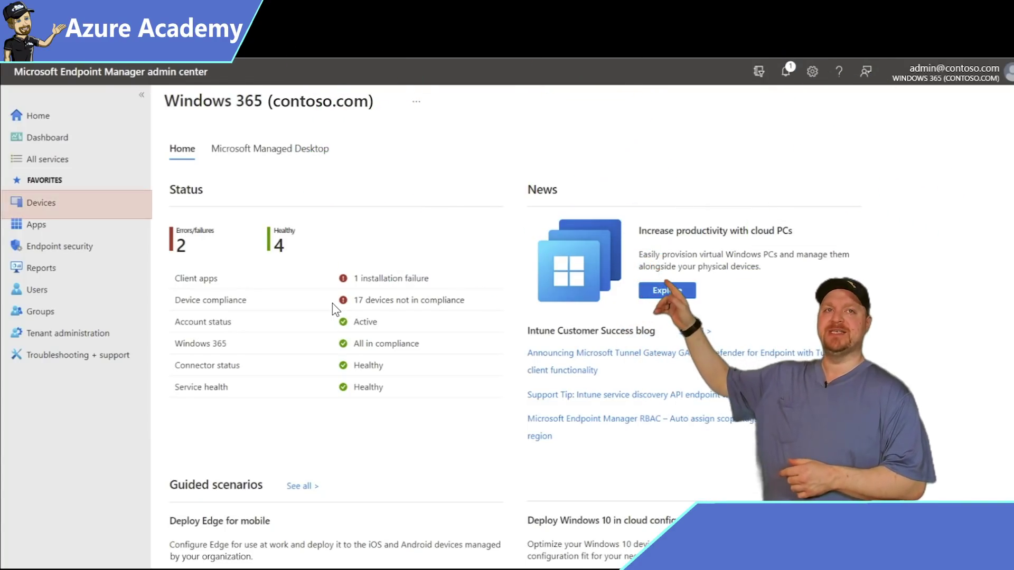
- Go to Devices > Windows 365 and view the empty On-premises network connection list
{"action": "left_click", "coordinate": [63, 203]}
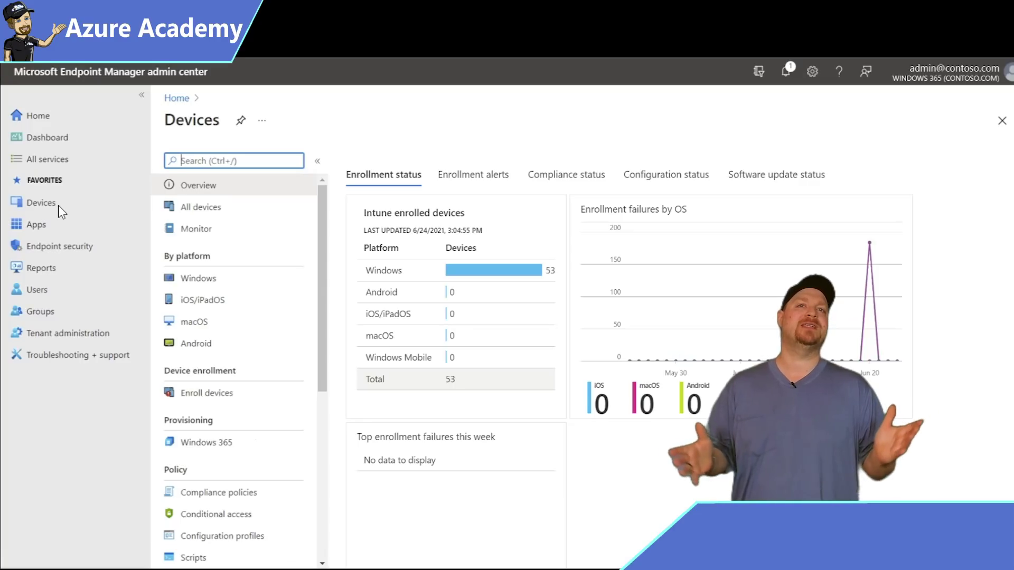
{"action": "left_click", "coordinate": [248, 443]}
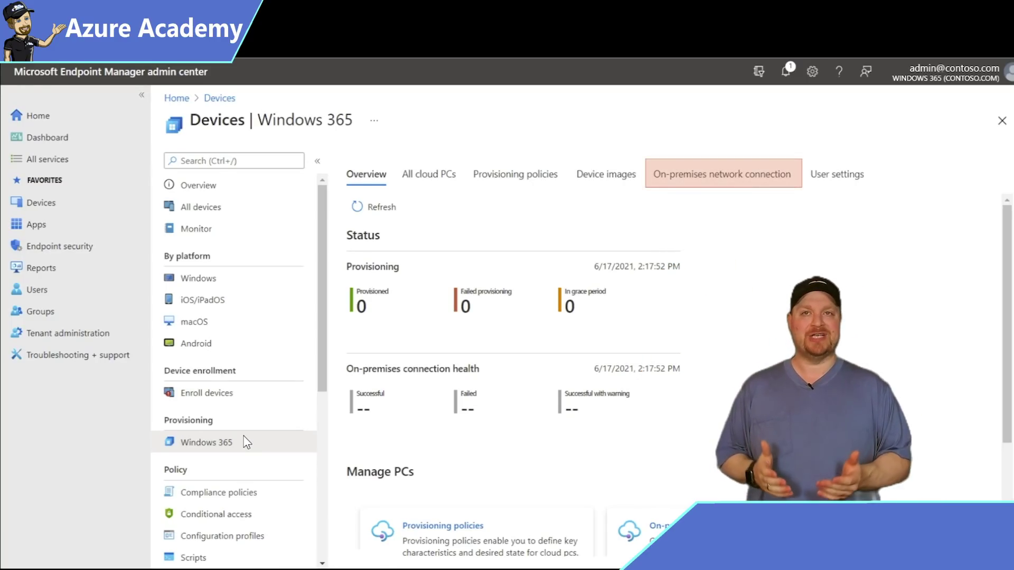
{"action": "left_click", "coordinate": [739, 171]}
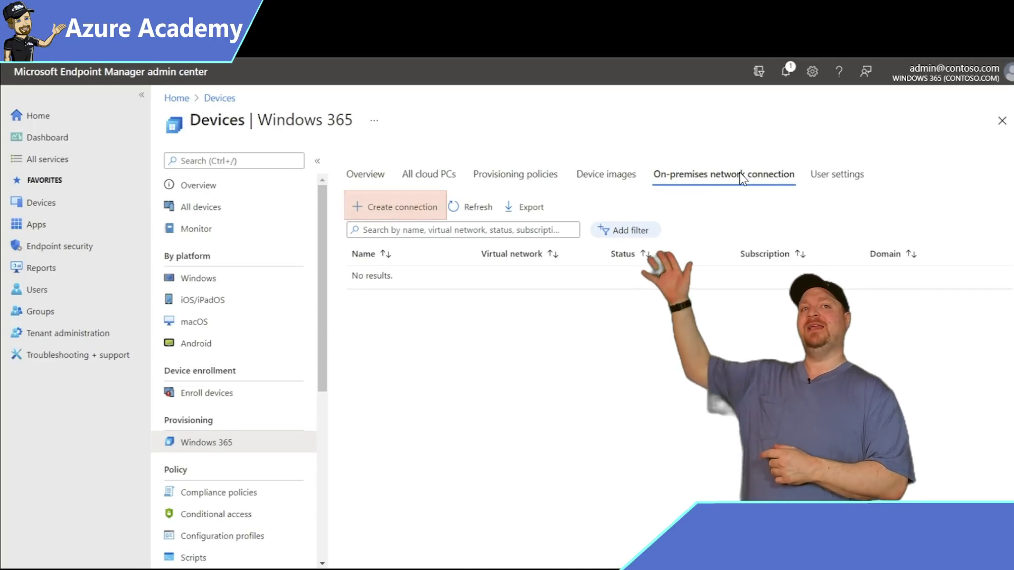
- Start a new network connection named 'East US Office location'
{"action": "left_click", "coordinate": [409, 206]}
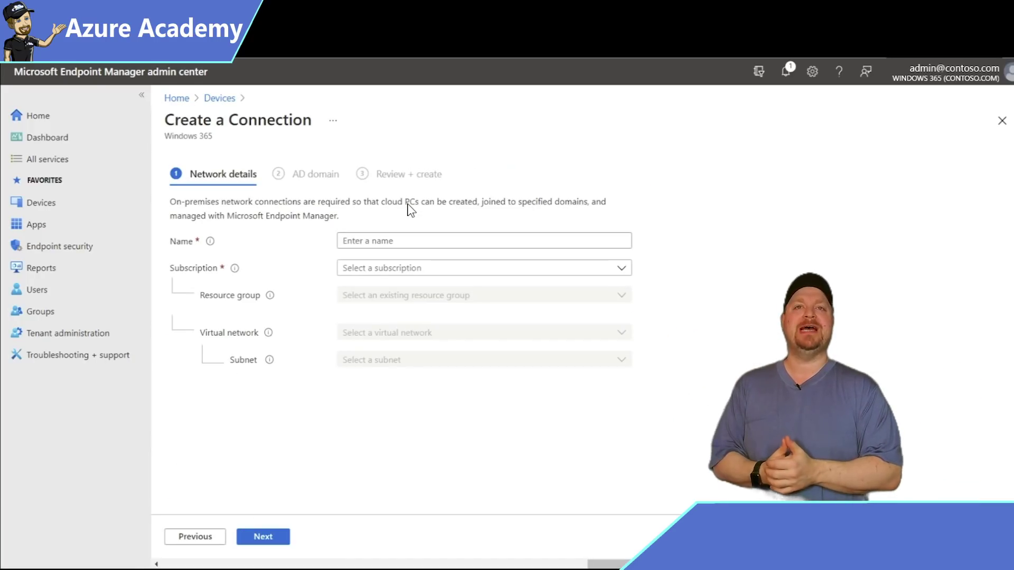
{"action": "left_click", "coordinate": [375, 241]}
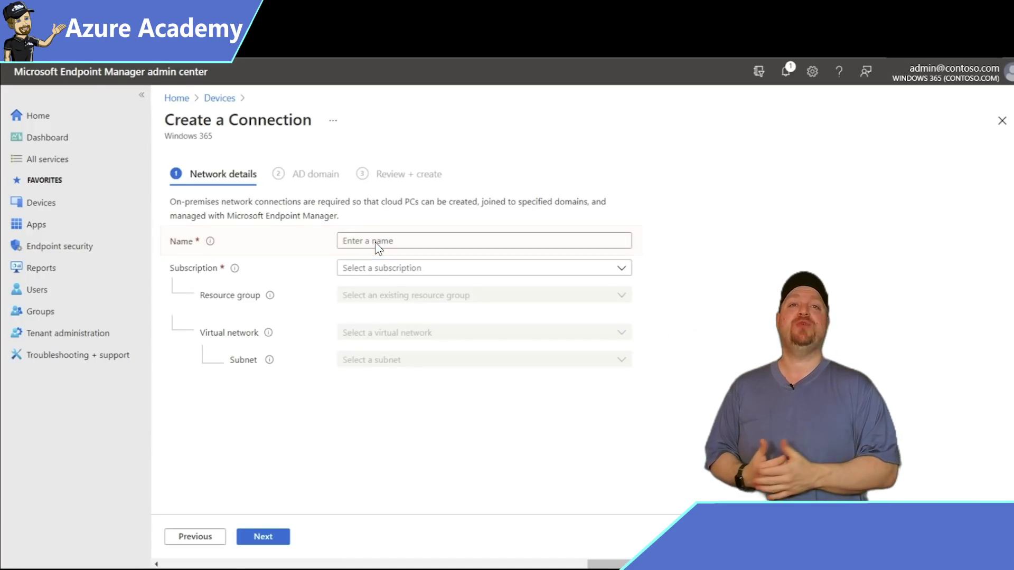
{"action": "type", "text": "East US Office location"}
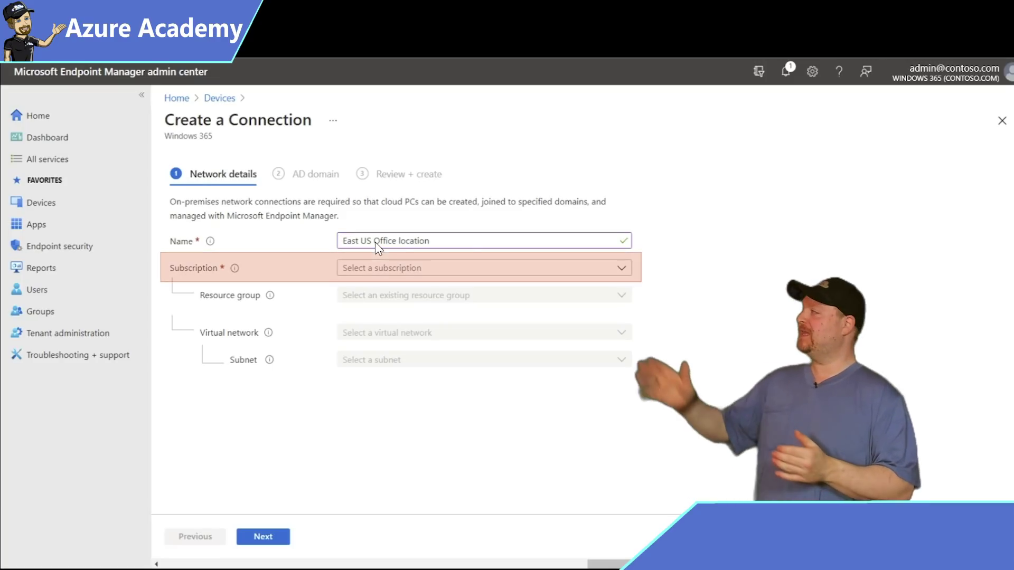
- Set the connection's Azure subscription, resource group CPC-RG, virtual network CPC-VNET and subnet1
{"action": "left_click", "coordinate": [622, 269]}
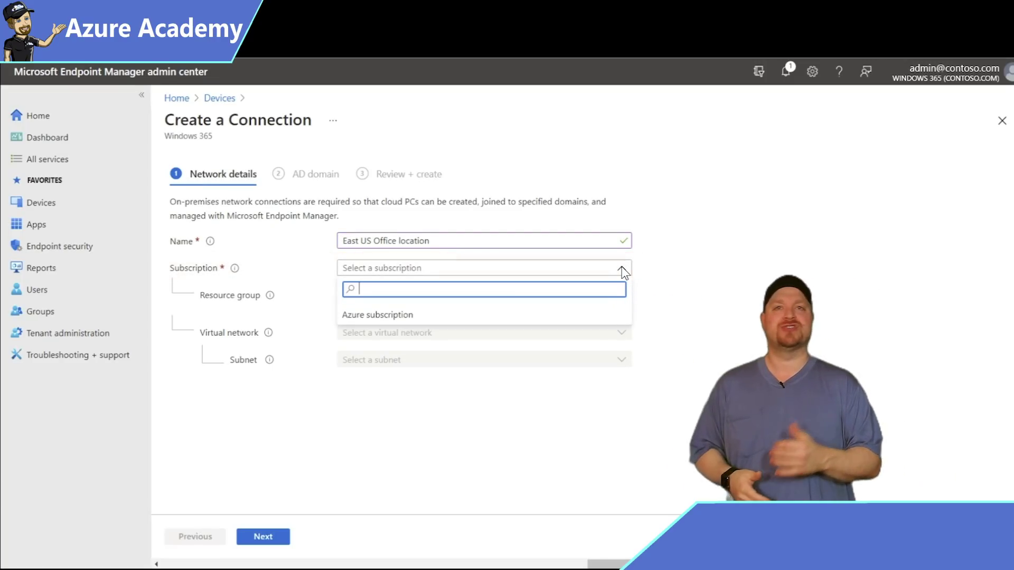
{"action": "left_click", "coordinate": [407, 314]}
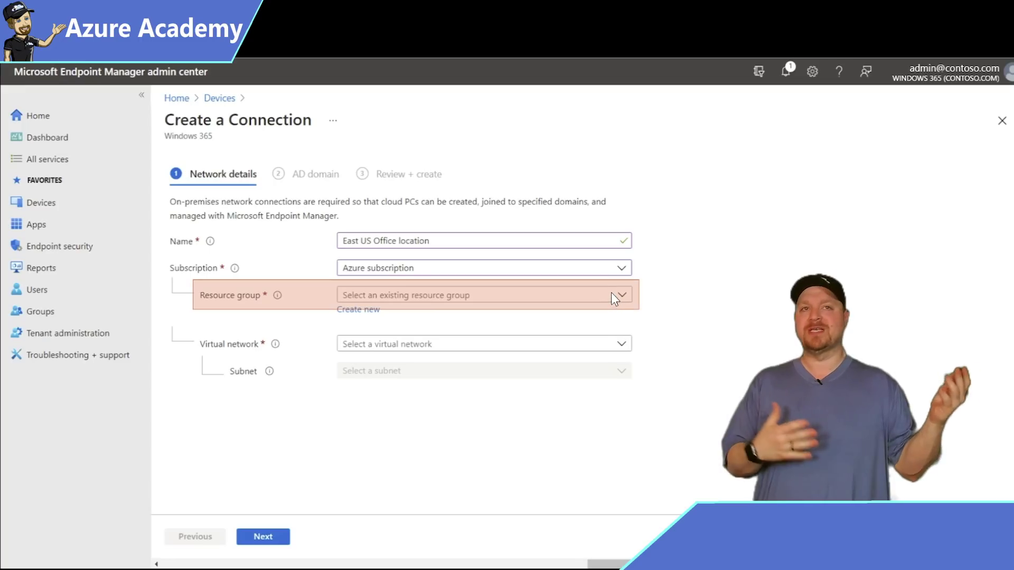
{"action": "left_click", "coordinate": [622, 296]}
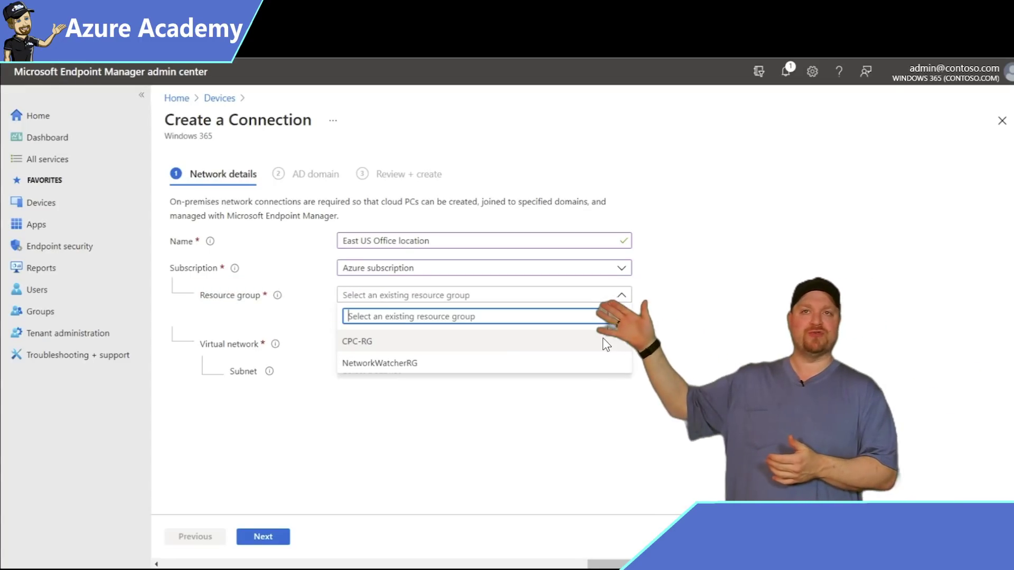
{"action": "left_click", "coordinate": [604, 339]}
{"action": "left_click", "coordinate": [623, 345]}
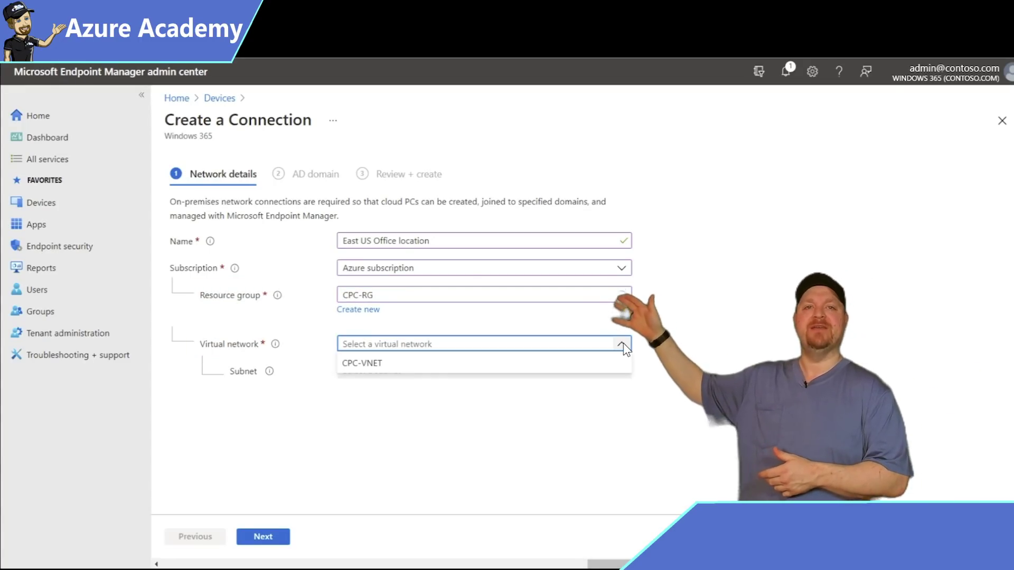
{"action": "left_click", "coordinate": [613, 363]}
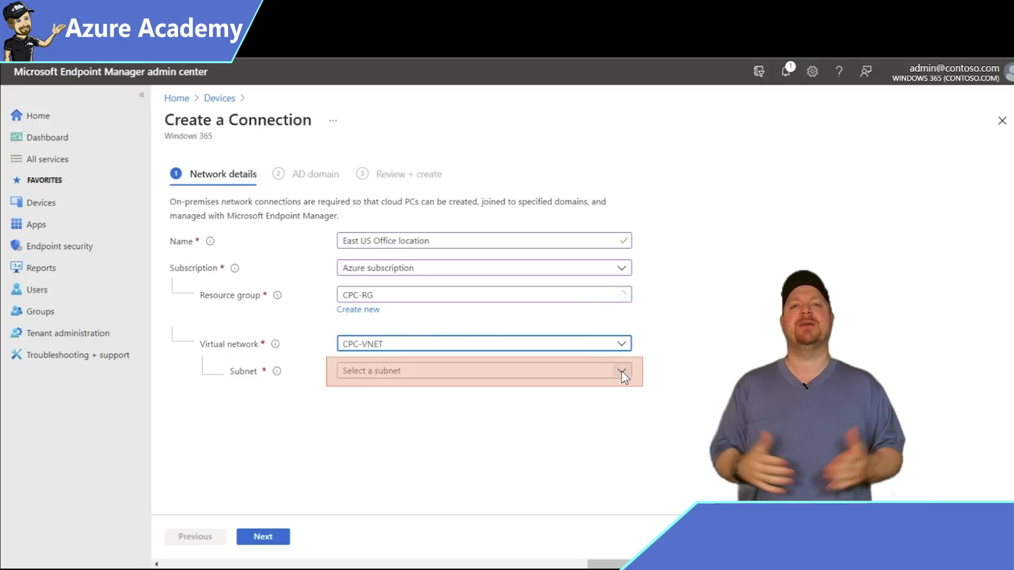
{"action": "left_click", "coordinate": [622, 371]}
{"action": "left_click", "coordinate": [620, 390]}
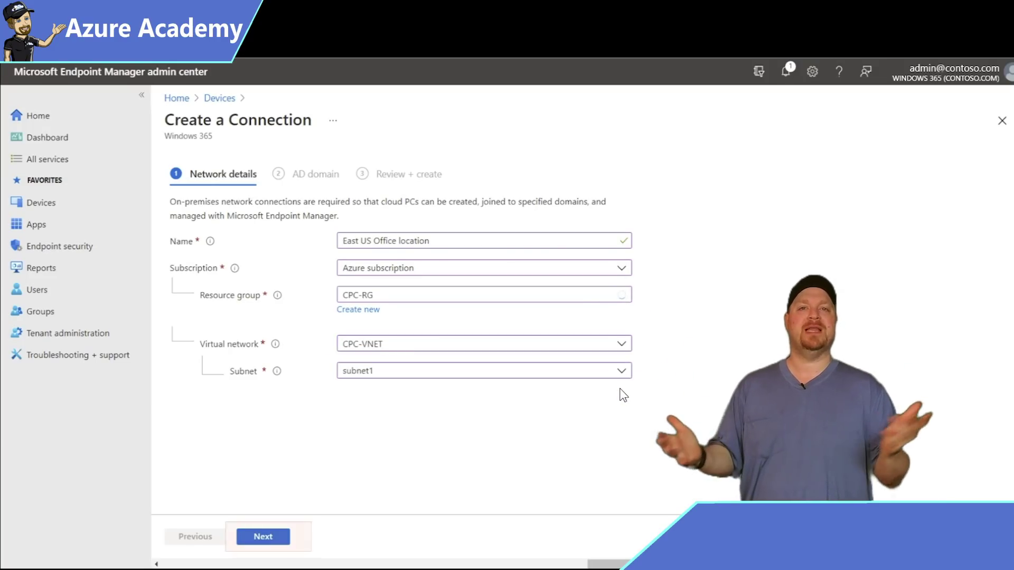
- Enter AD DNS domain contoso.com, the admin account's UPN, and the domain password twice
{"action": "left_click", "coordinate": [263, 535]}
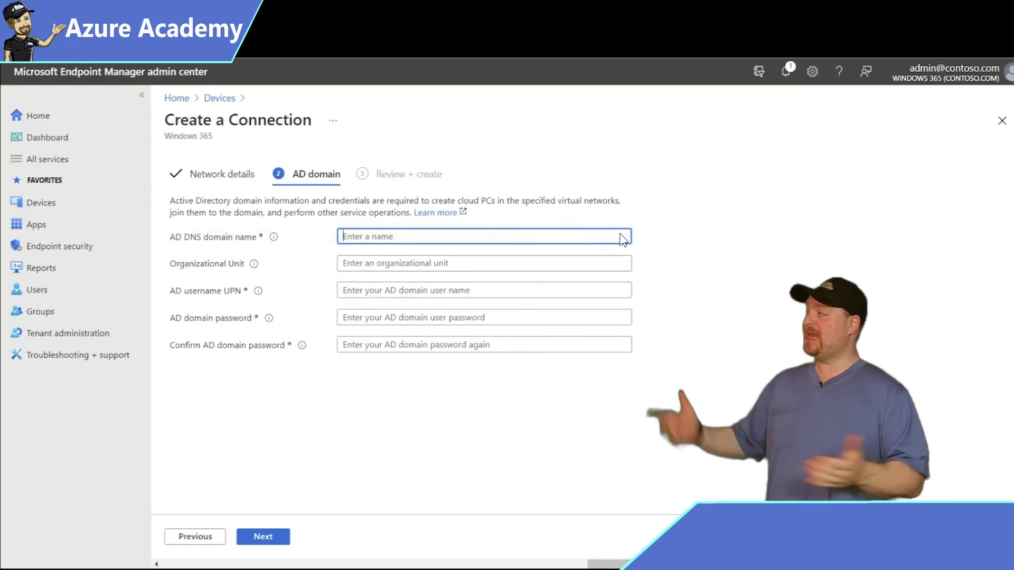
{"action": "type", "text": "contoso.com"}
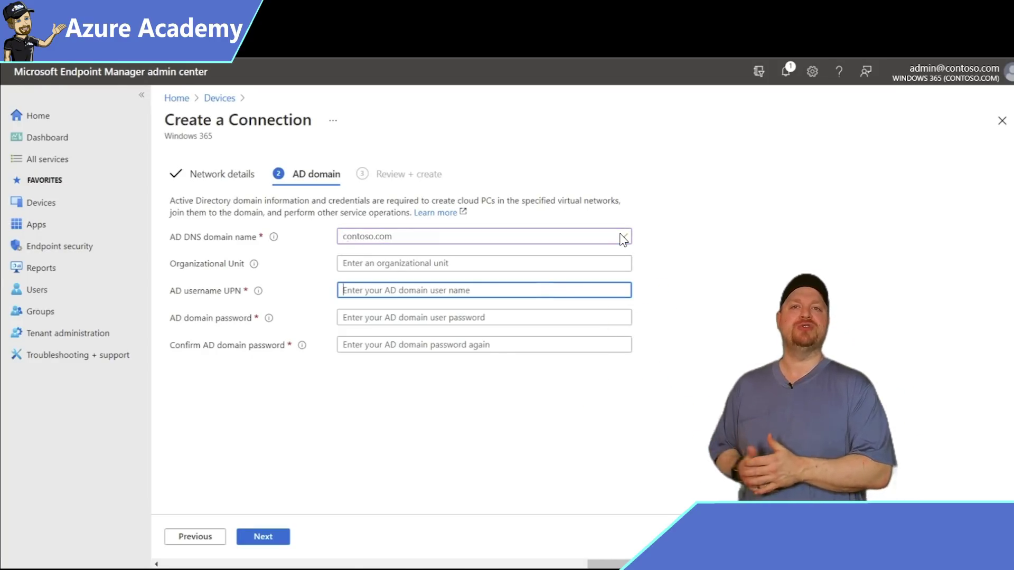
{"action": "type", "text": "admin@contoso.com"}
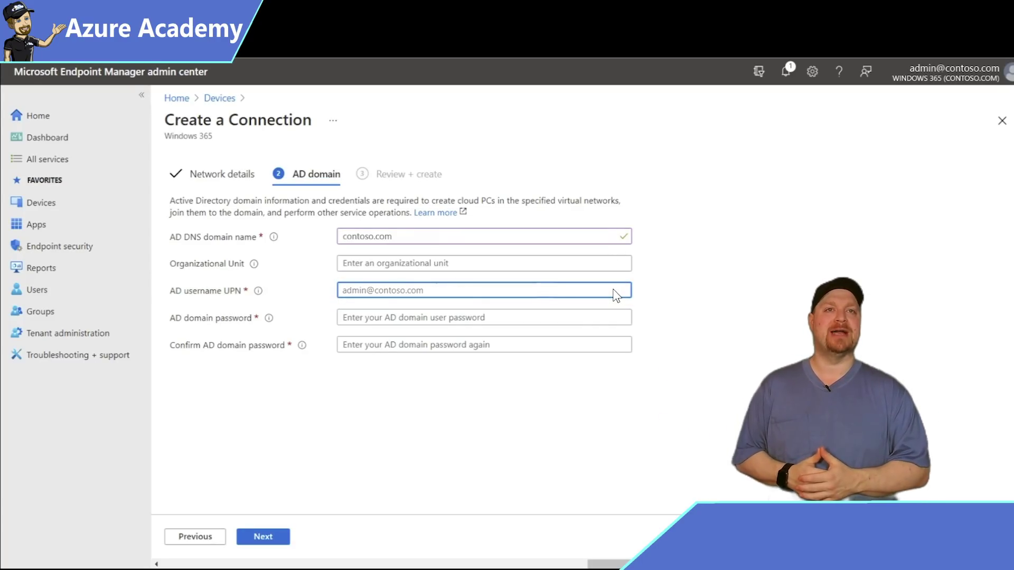
{"action": "left_click", "coordinate": [616, 318]}
{"action": "type", "text": "***********"}
{"action": "left_click", "coordinate": [616, 344]}
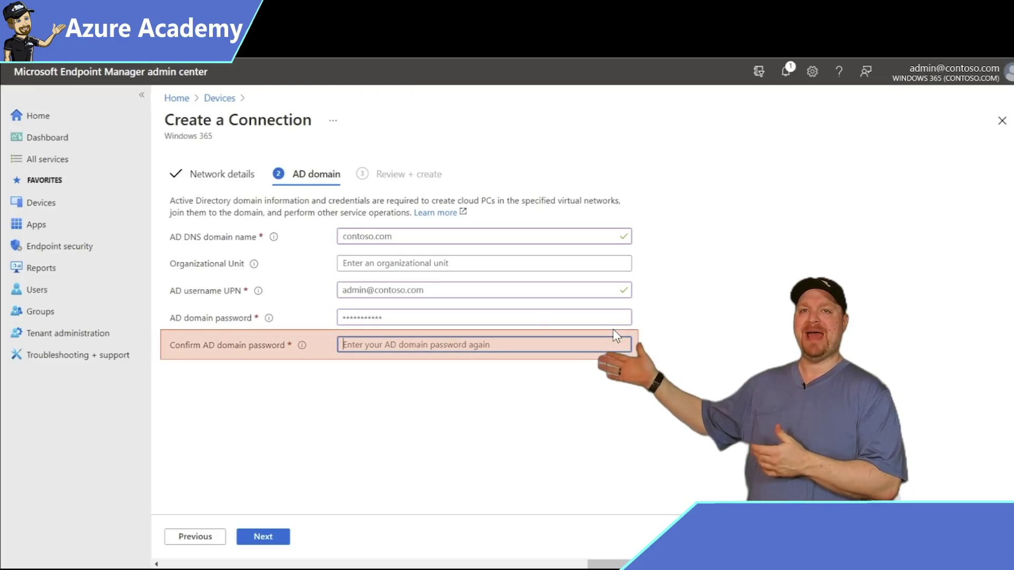
{"action": "type", "text": "***********"}
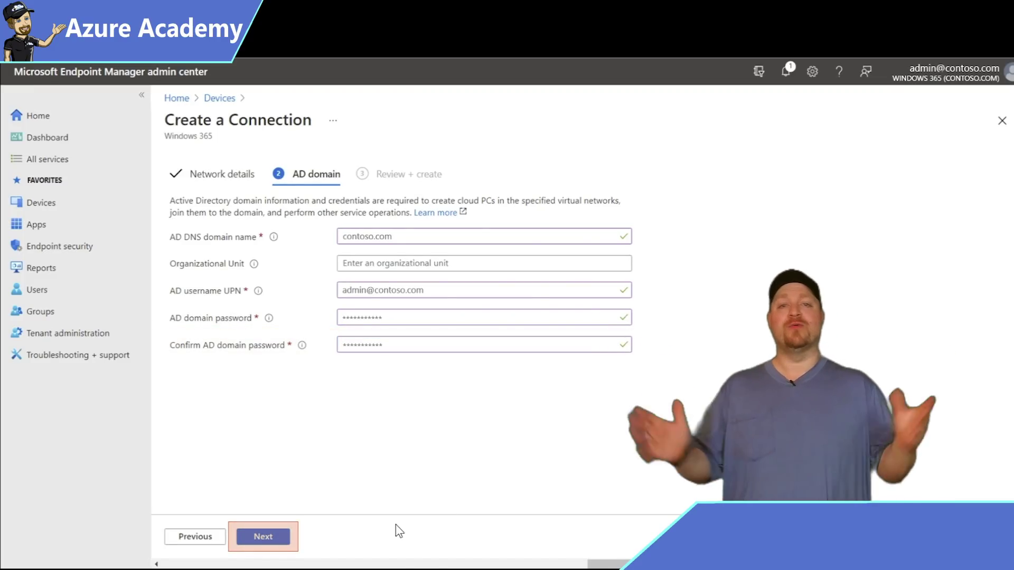
- Review and create the East US Office location network connection
{"action": "left_click", "coordinate": [264, 537]}
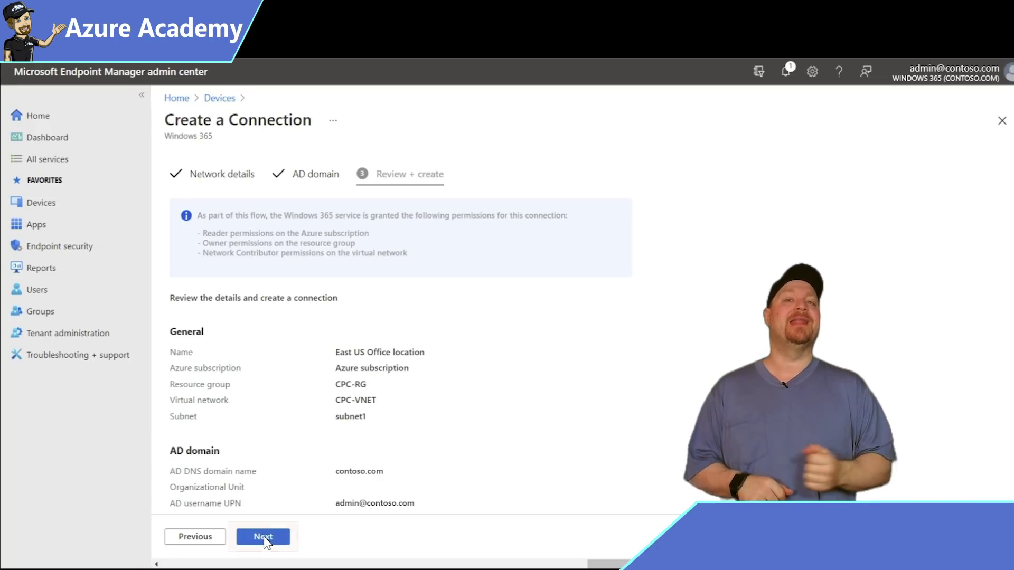
{"action": "left_click", "coordinate": [264, 537]}
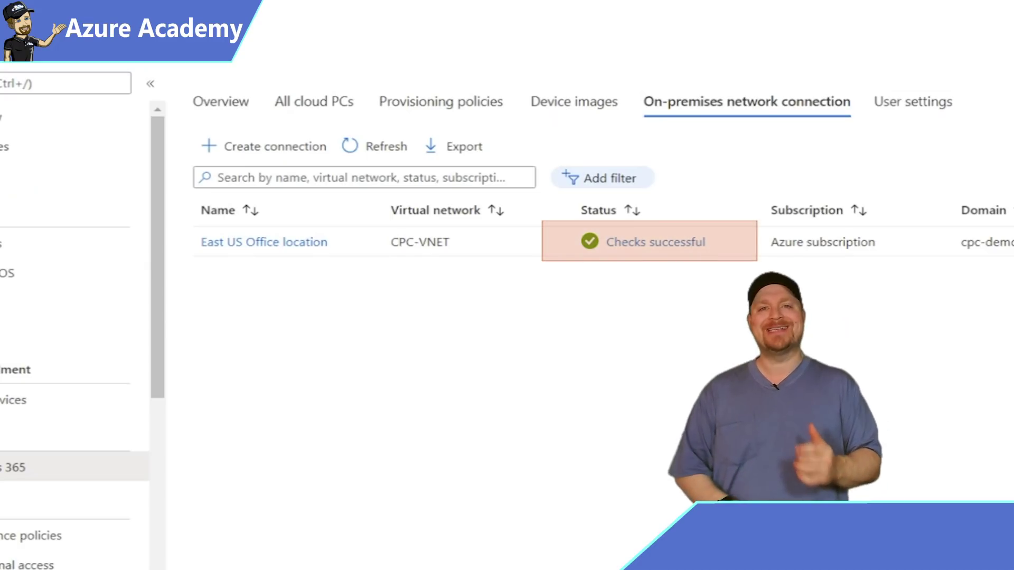
{"action": "left_click", "coordinate": [695, 239]}
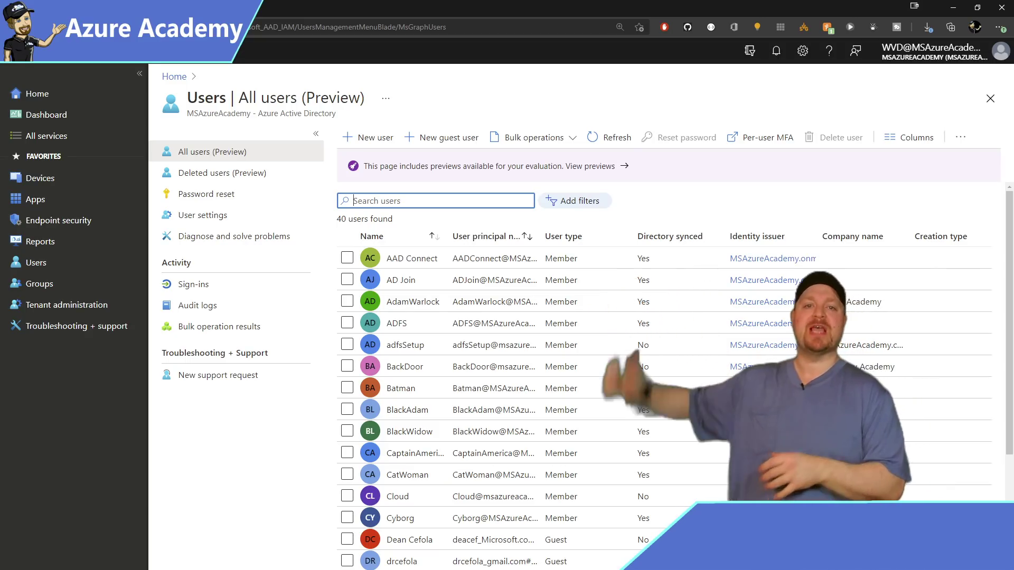
- Grant the admin user the Intune administrator role, then return to Endpoint Manager's Windows 365 overview
{"action": "type", "text": "wvd"}
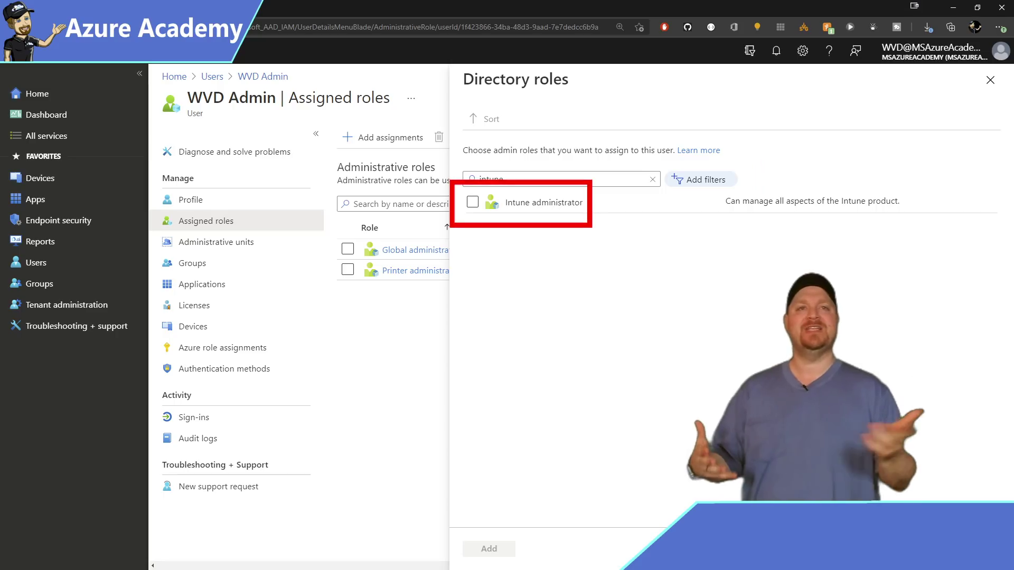
{"action": "left_click", "coordinate": [473, 203]}
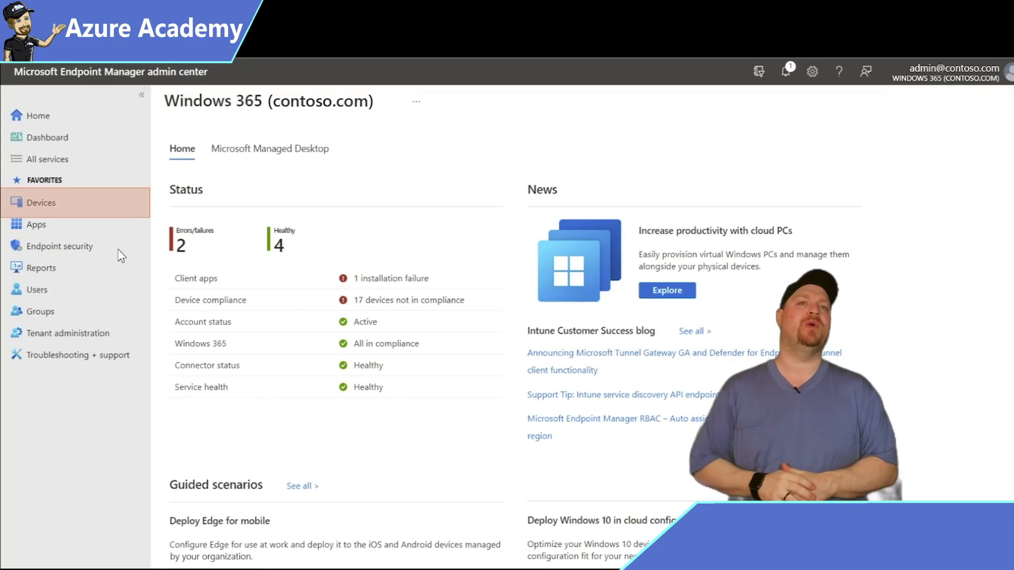
{"action": "left_click", "coordinate": [47, 200]}
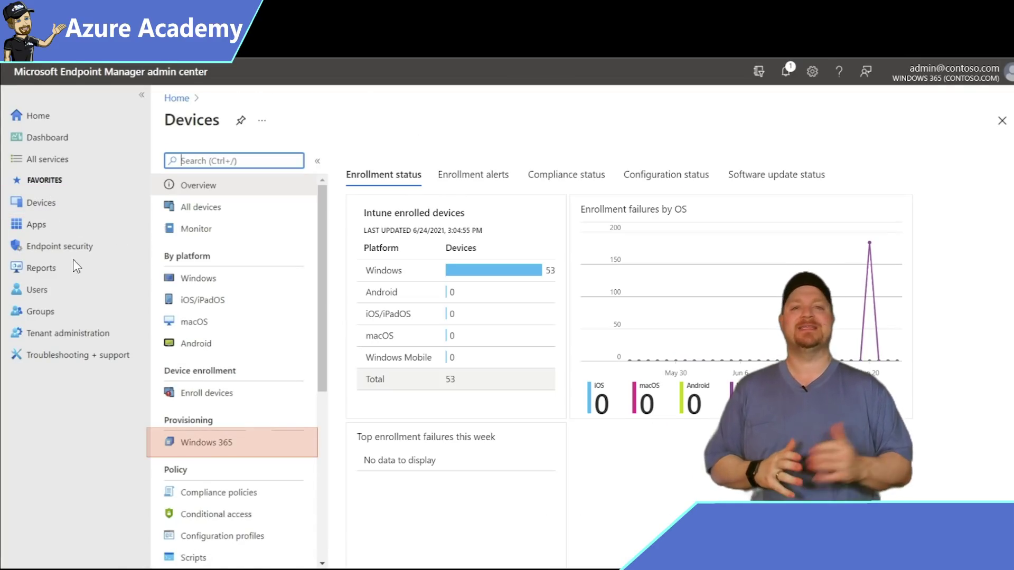
{"action": "left_click", "coordinate": [226, 440]}
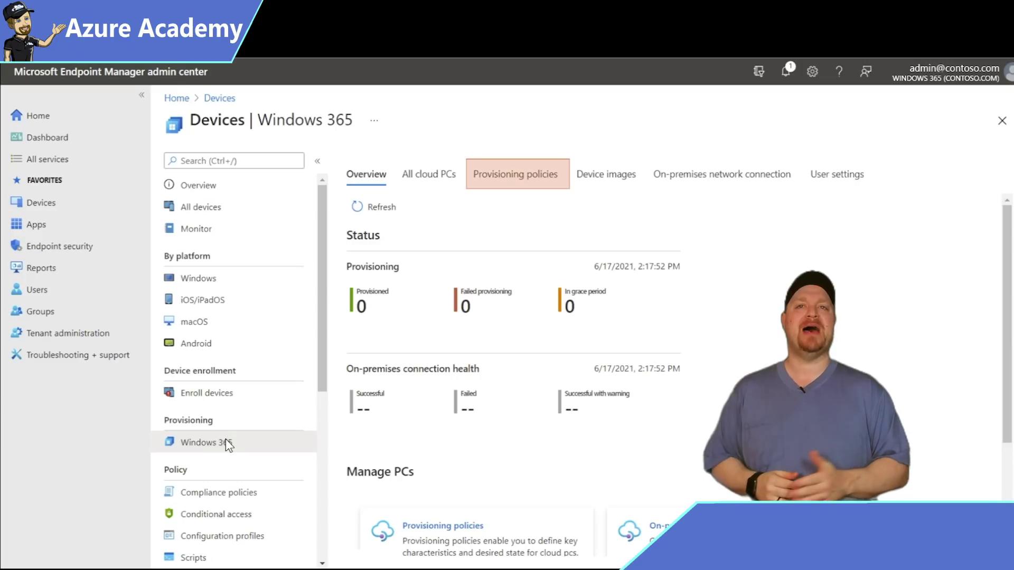
- Create provisioning policy 'East US Office' using the East US Office location connection, then continue
{"action": "left_click", "coordinate": [544, 176]}
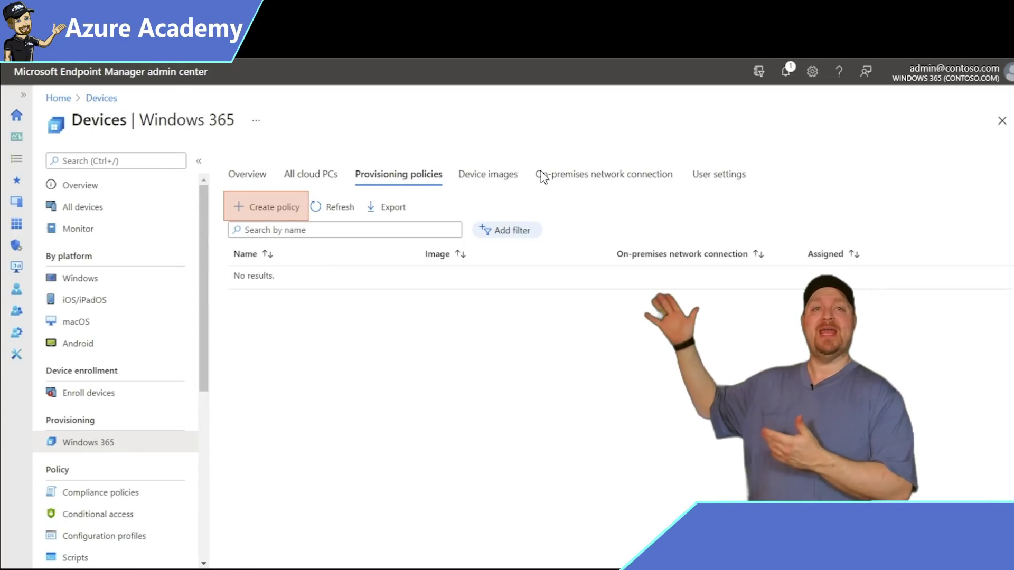
{"action": "left_click", "coordinate": [285, 205]}
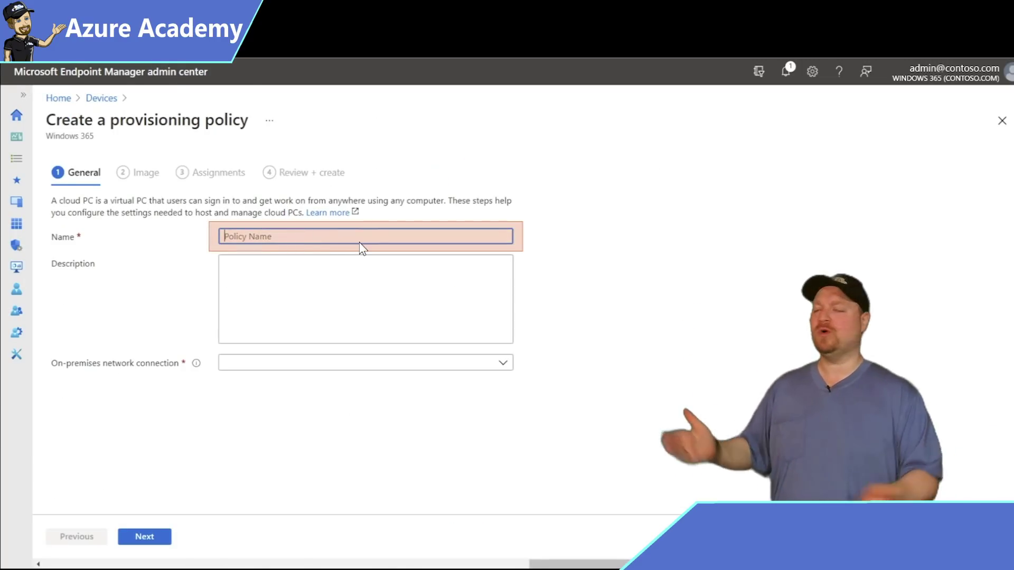
{"action": "type", "text": "East US Office"}
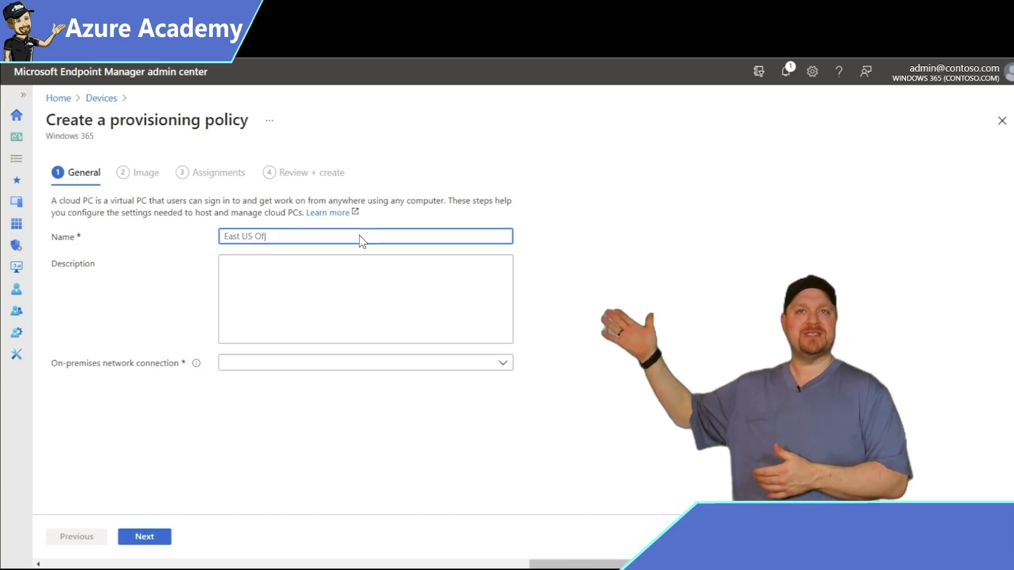
{"action": "left_click", "coordinate": [503, 363]}
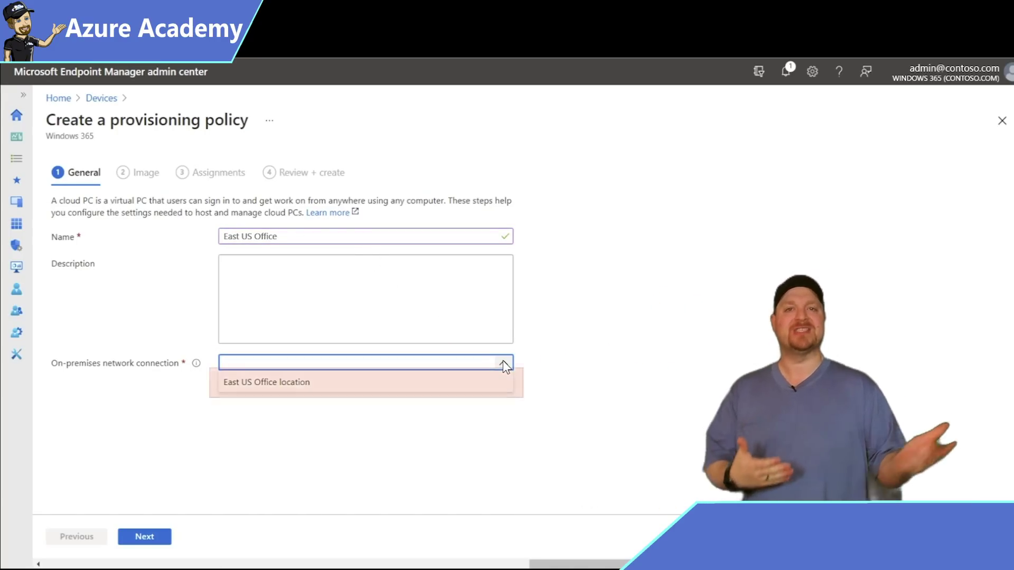
{"action": "left_click", "coordinate": [485, 380]}
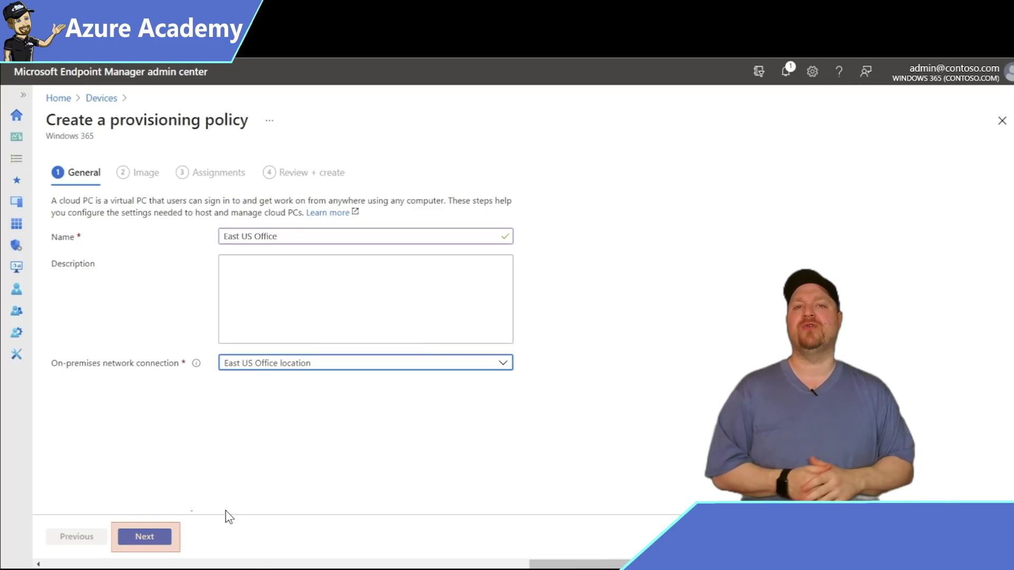
{"action": "left_click", "coordinate": [164, 537]}
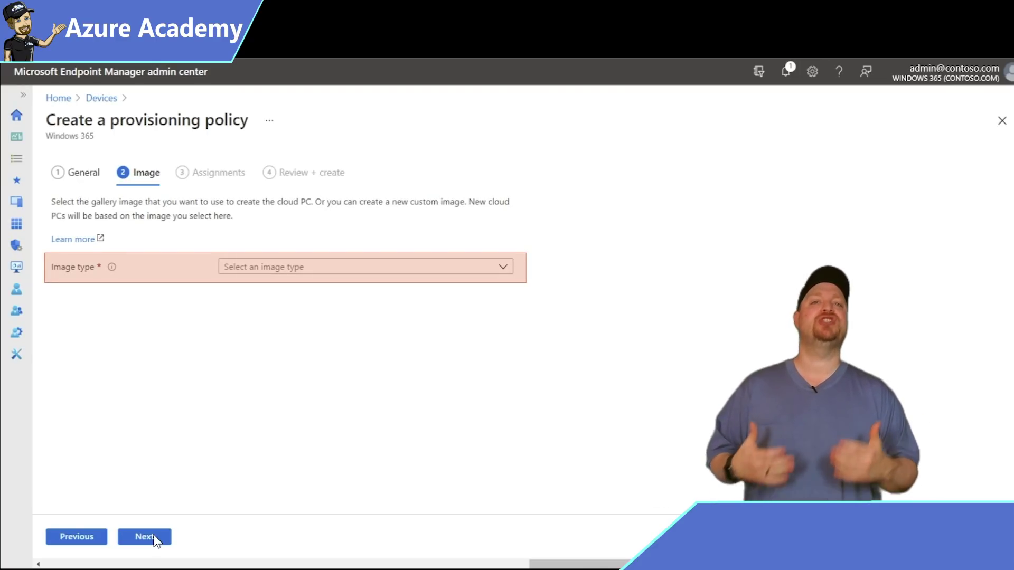
- Set the policy's image type to Gallery image and pick Windows 10 Enterprise M365 Apps and Teams
{"action": "left_click", "coordinate": [502, 267]}
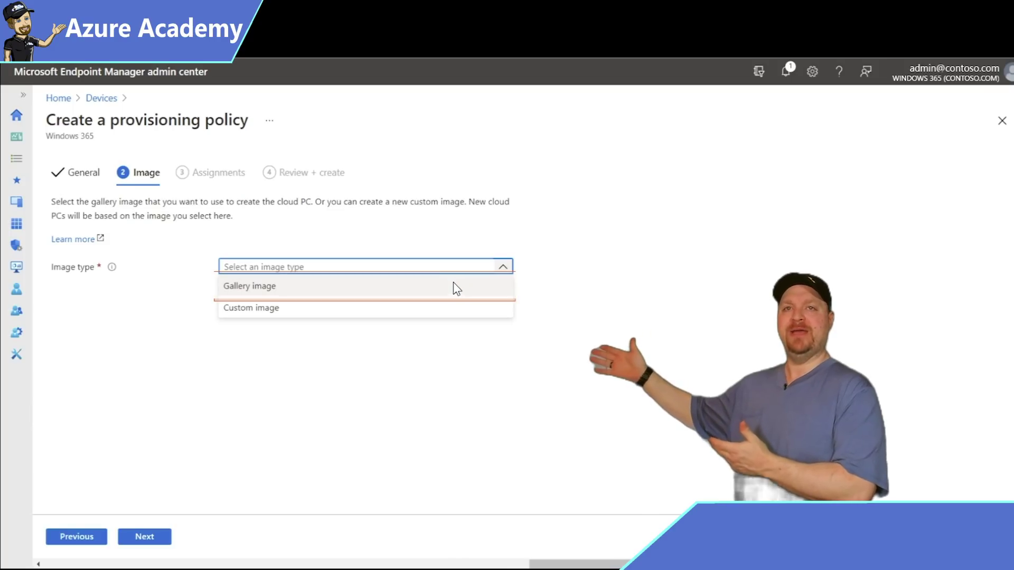
{"action": "left_click", "coordinate": [457, 290]}
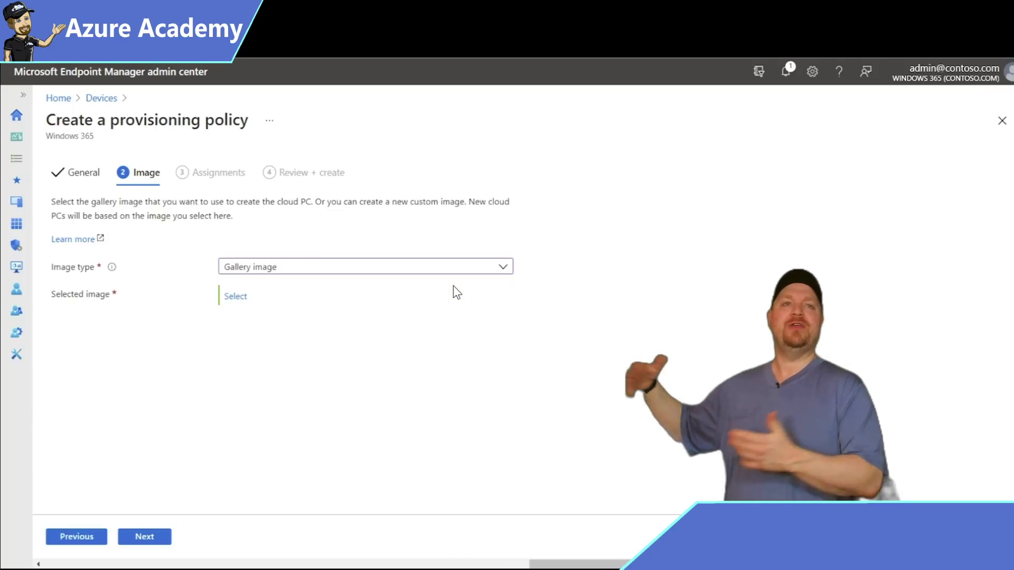
{"action": "left_click", "coordinate": [237, 296]}
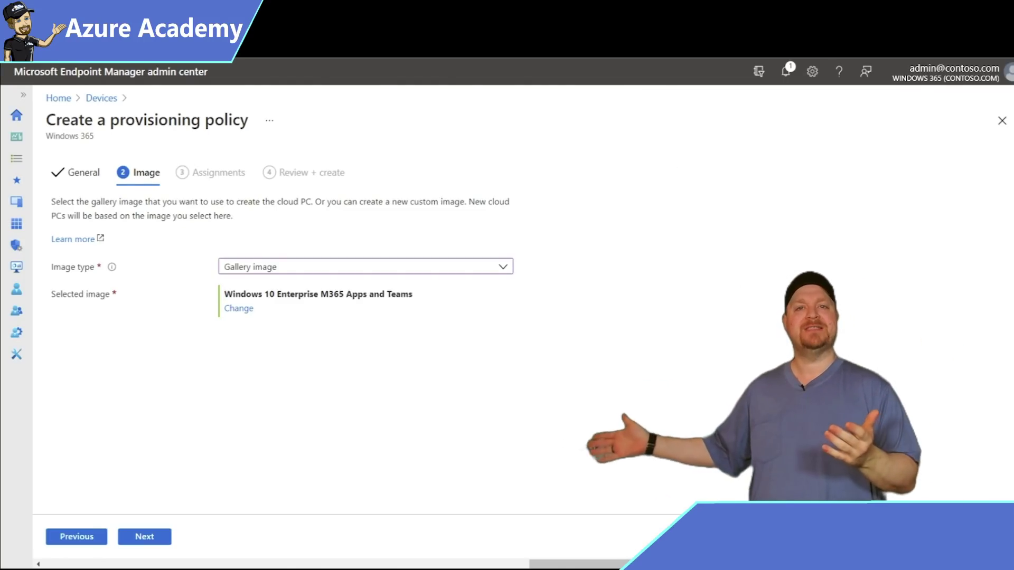
- Assign the East US Office policy to the Finance users group and proceed to Review + create
{"action": "left_click", "coordinate": [136, 538]}
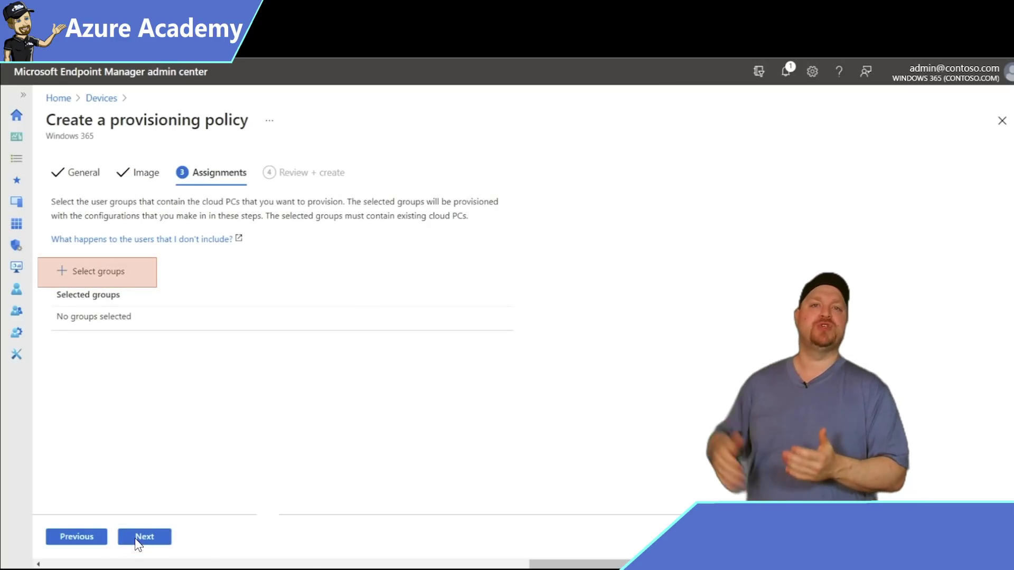
{"action": "left_click", "coordinate": [86, 272]}
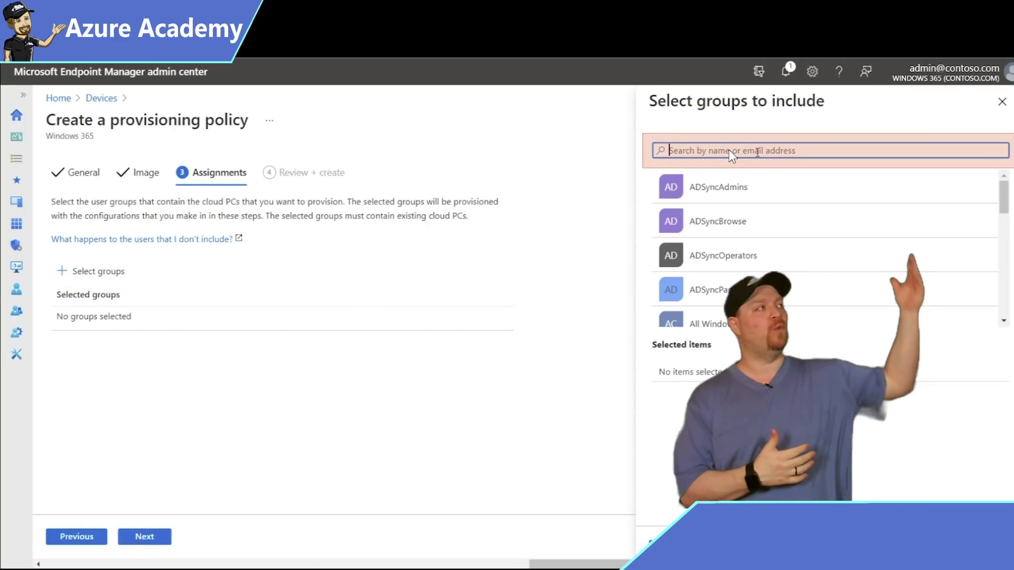
{"action": "type", "text": "finance"}
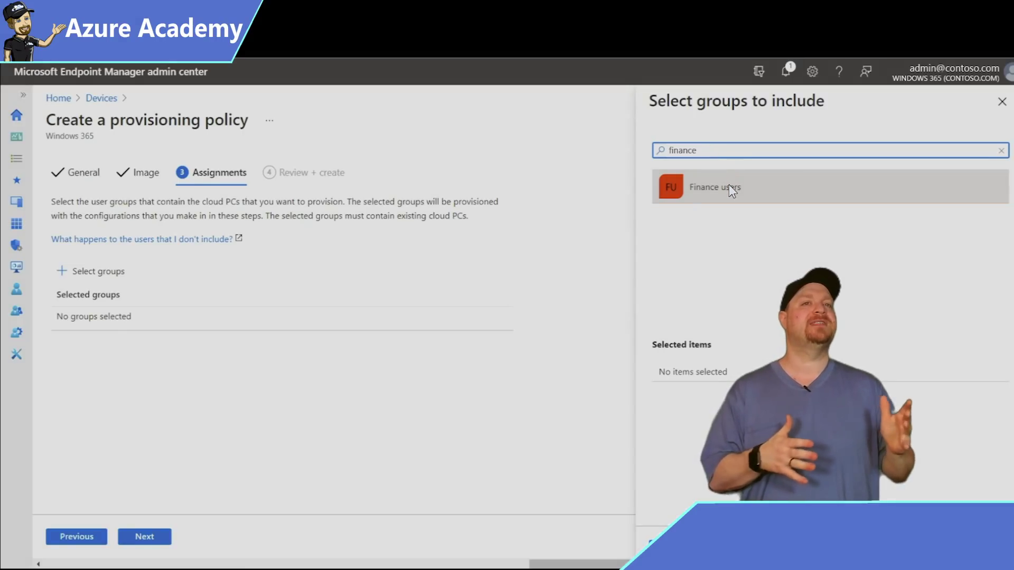
{"action": "left_click", "coordinate": [732, 189]}
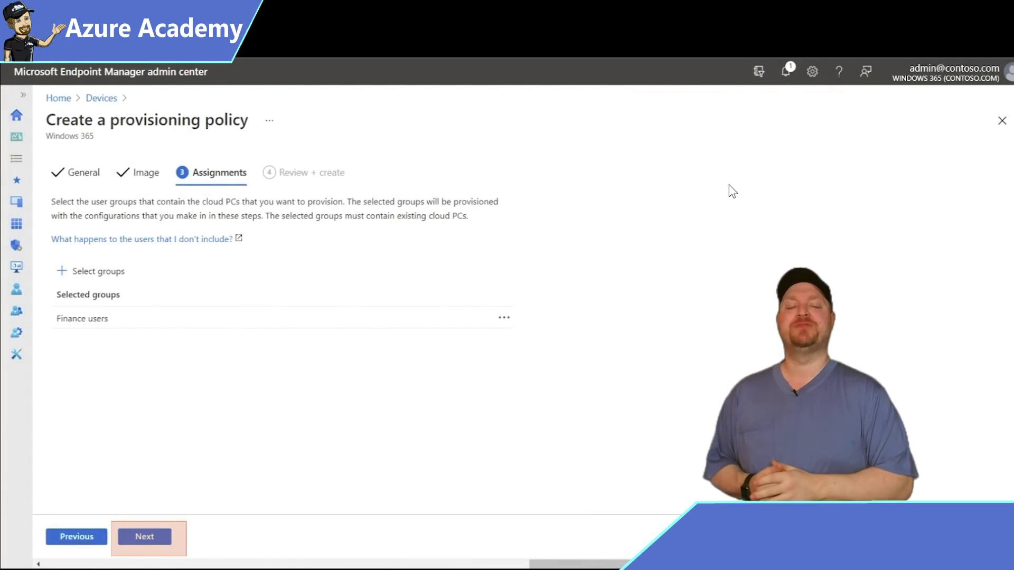
{"action": "left_click", "coordinate": [157, 536]}
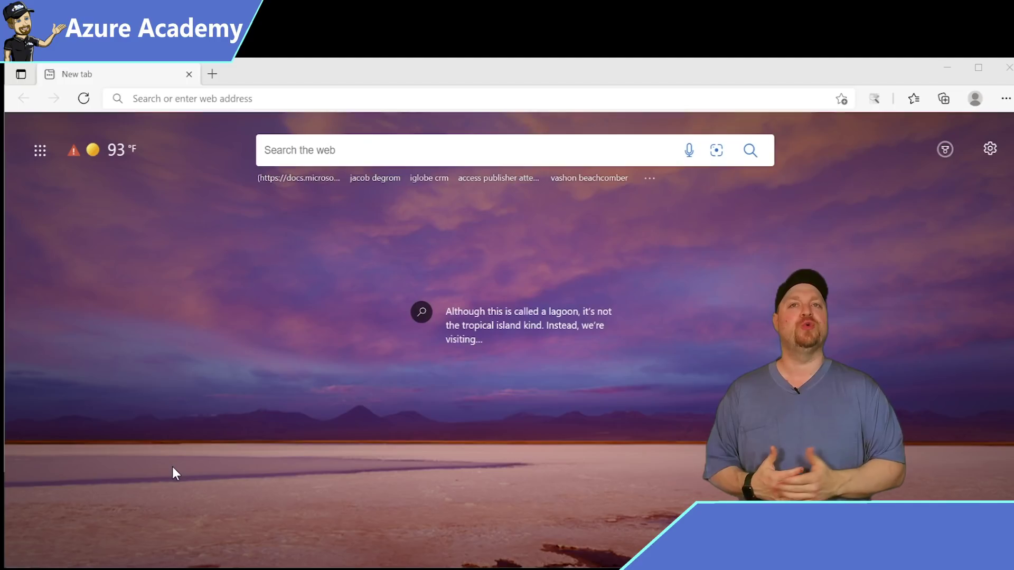
{"action": "left_click", "coordinate": [271, 99]}
{"action": "type", "text": "https://windows365.microsoft.com"}
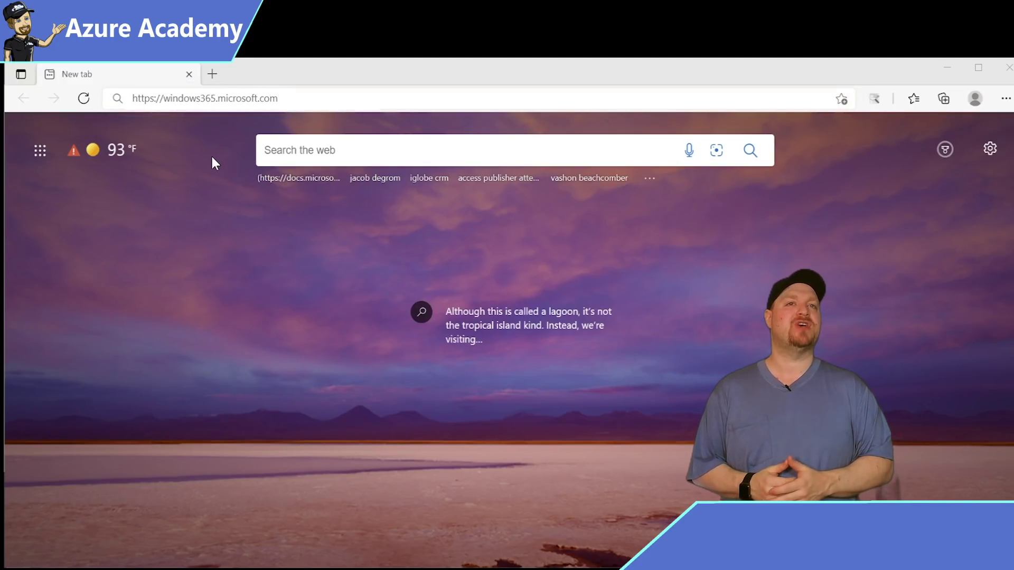
{"action": "key", "text": "Return"}
{"action": "type", "text": "******************"}
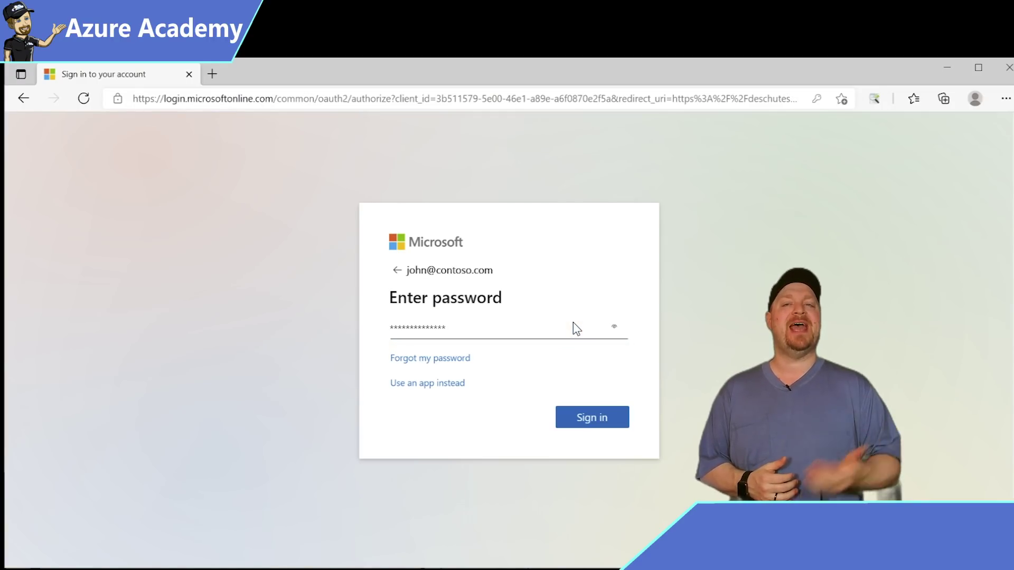
{"action": "left_click", "coordinate": [618, 417]}
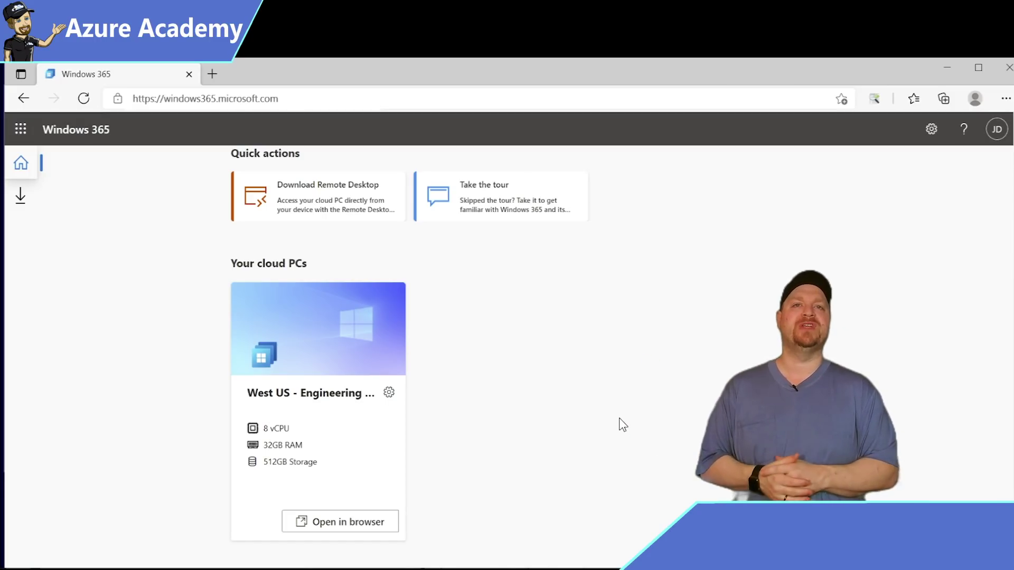
{"action": "left_click", "coordinate": [389, 393]}
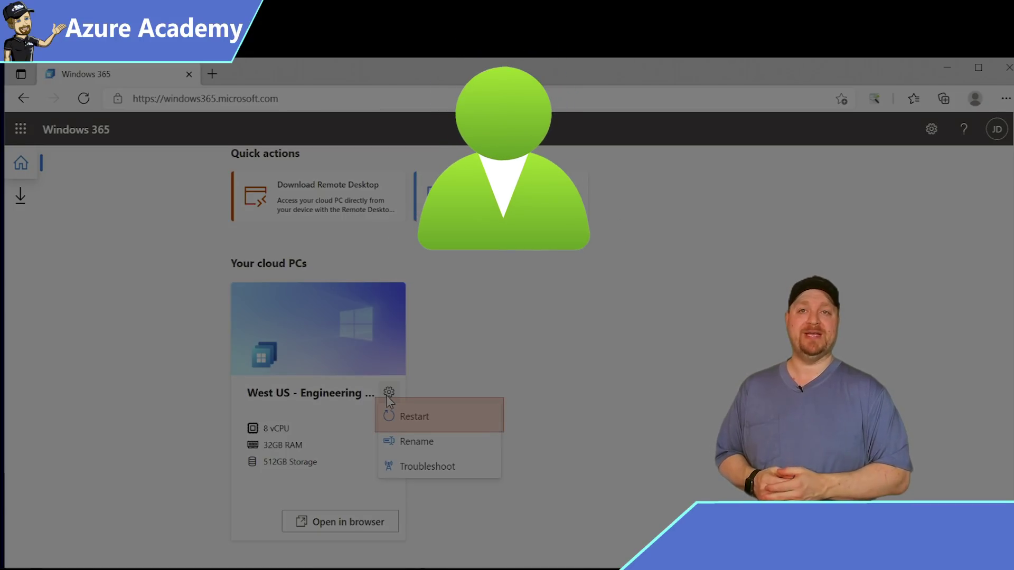
{"action": "left_click", "coordinate": [388, 395]}
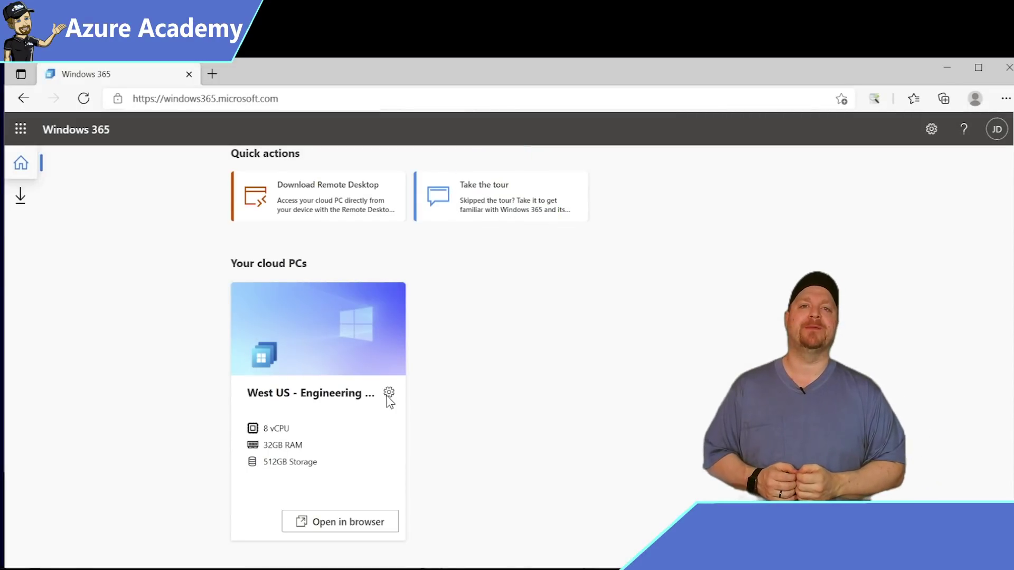
- Open the Windows 365 Enterprise 8vCPU/32GB/256GB cloud PC in the browser, allow local resources, and sign in
{"action": "left_click", "coordinate": [382, 521]}
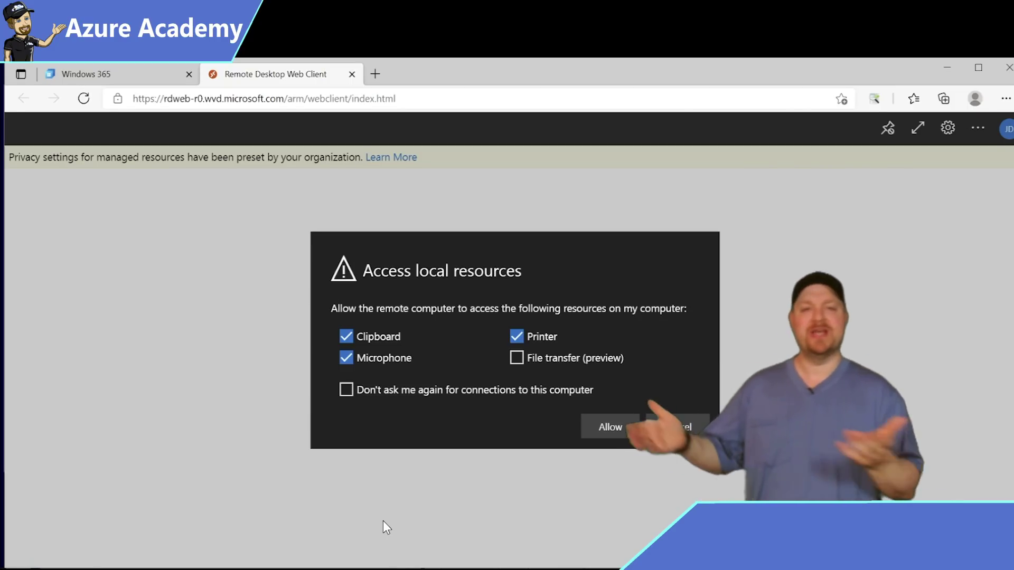
{"action": "left_click", "coordinate": [624, 429]}
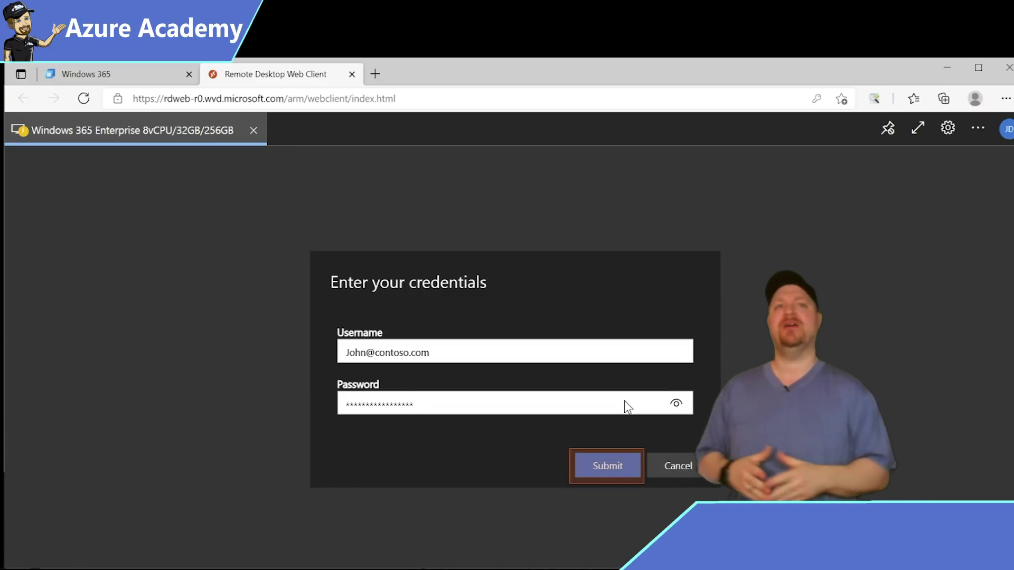
{"action": "left_click", "coordinate": [615, 465]}
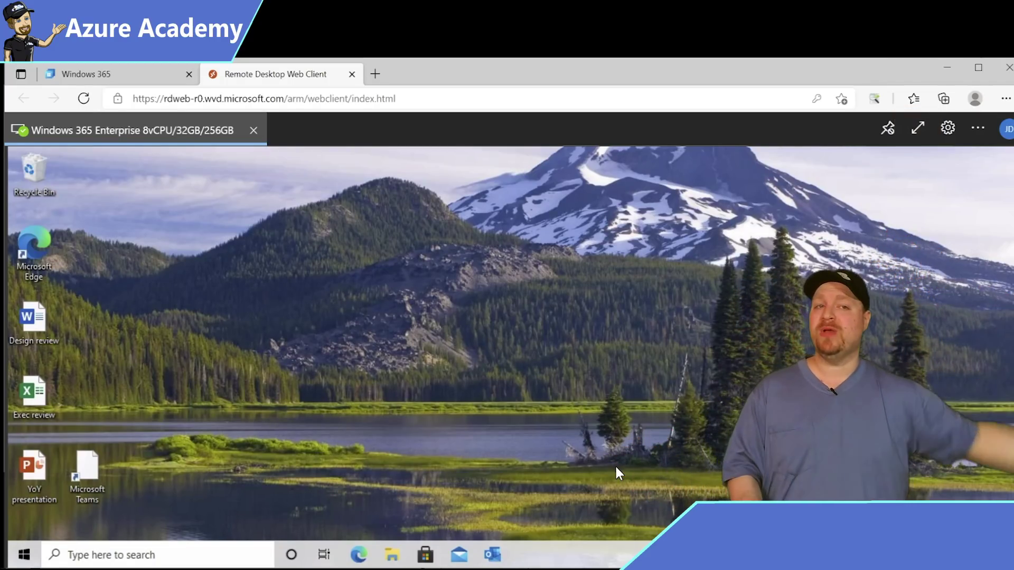
- In full screen, launch and close Microsoft Teams, start Outlook, then exit full screen
{"action": "left_click", "coordinate": [918, 127]}
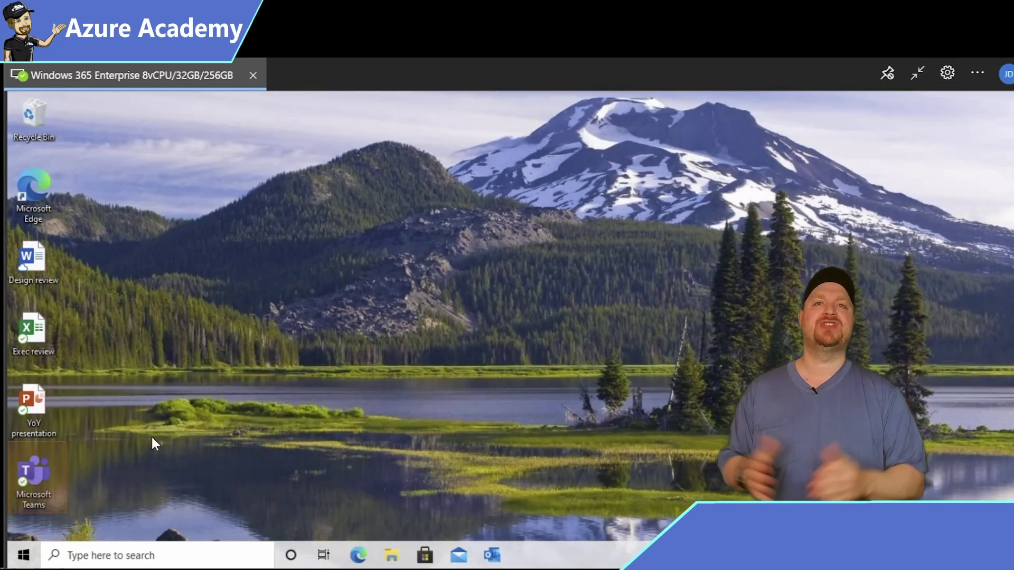
{"action": "double_click", "coordinate": [34, 470]}
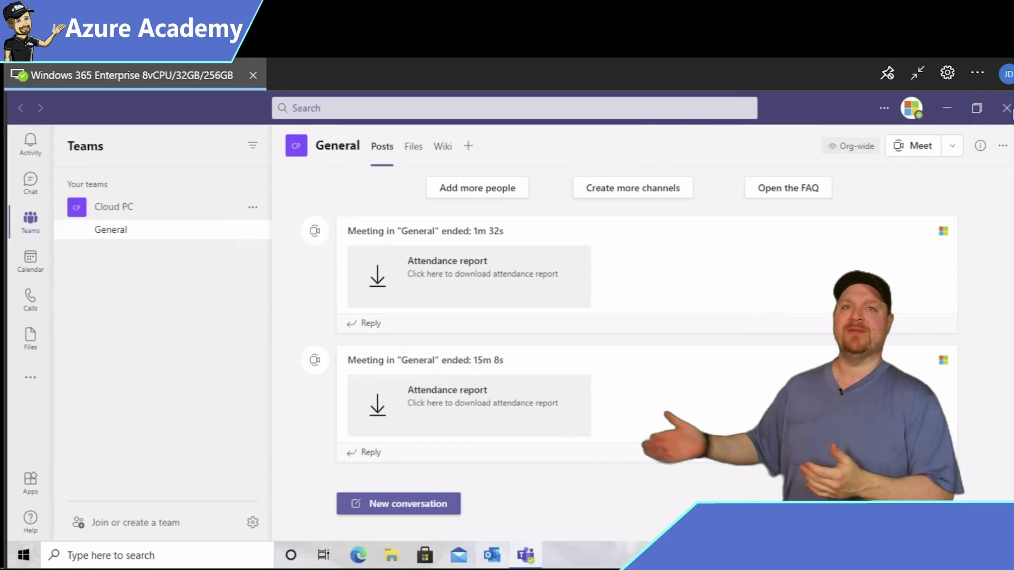
{"action": "left_click", "coordinate": [1006, 107]}
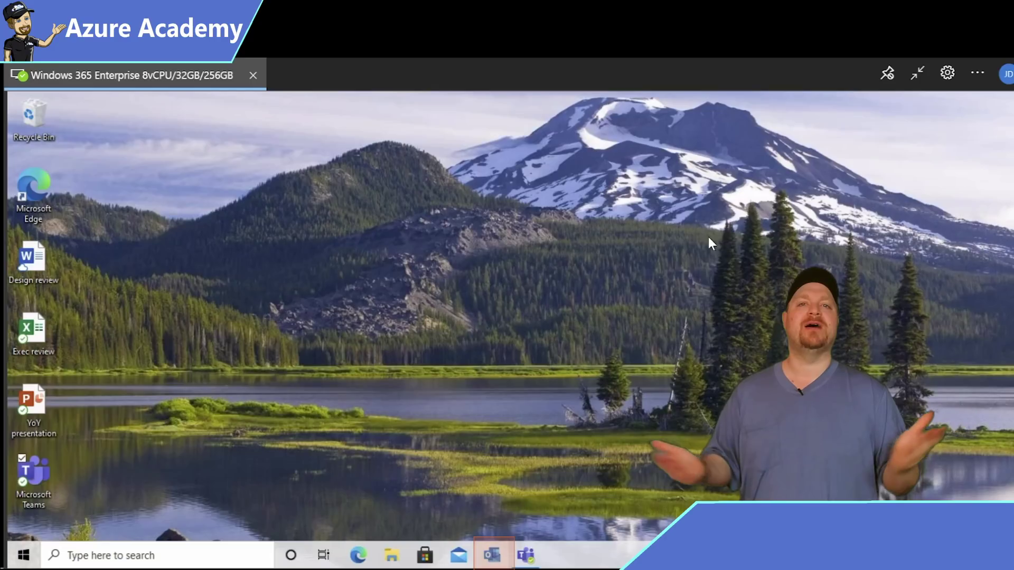
{"action": "left_click", "coordinate": [496, 560]}
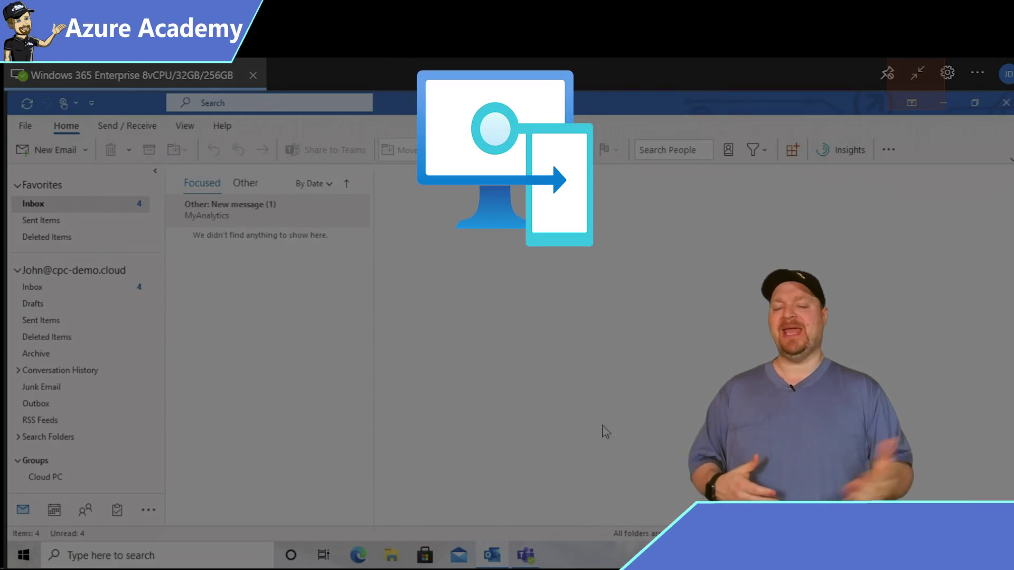
{"action": "left_click", "coordinate": [917, 69]}
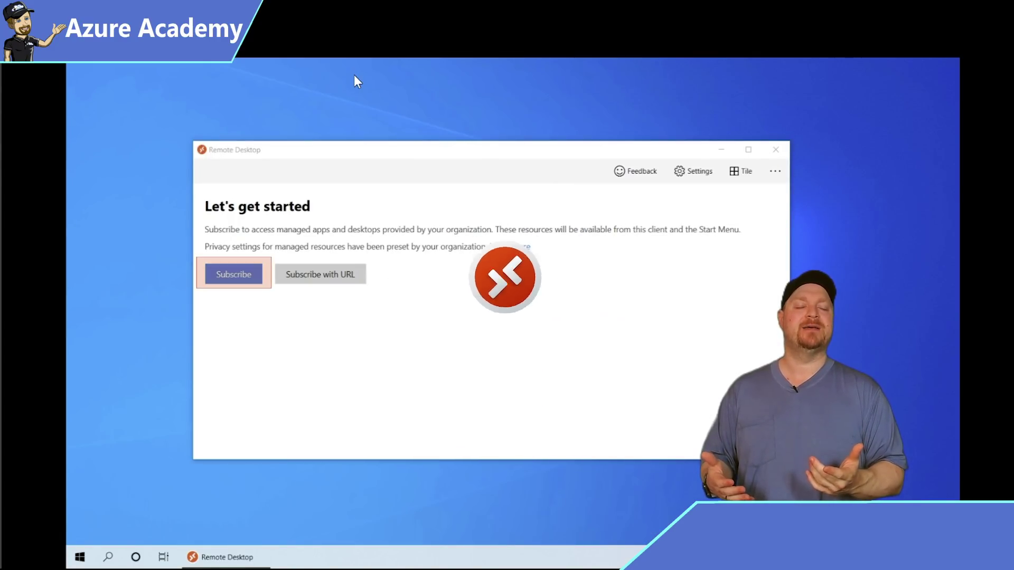
- Subscribe with the user's e-mail account and connect to the Cloud PC Enterprise 4vCPU/16GB/256GB desktop
{"action": "left_click", "coordinate": [256, 276]}
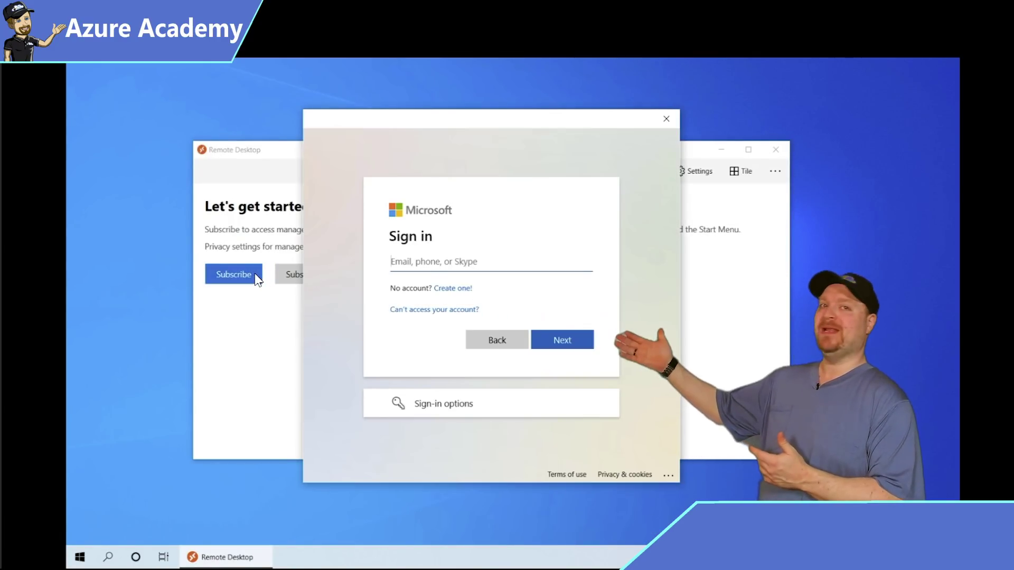
{"action": "left_click", "coordinate": [548, 263]}
{"action": "type", "text": "john@contoso.com"}
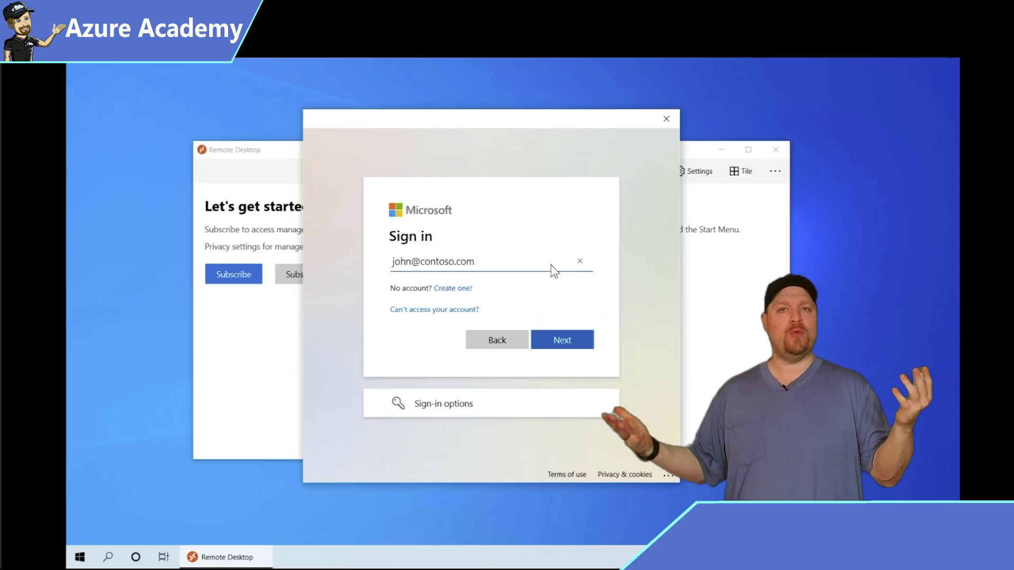
{"action": "left_click", "coordinate": [580, 346]}
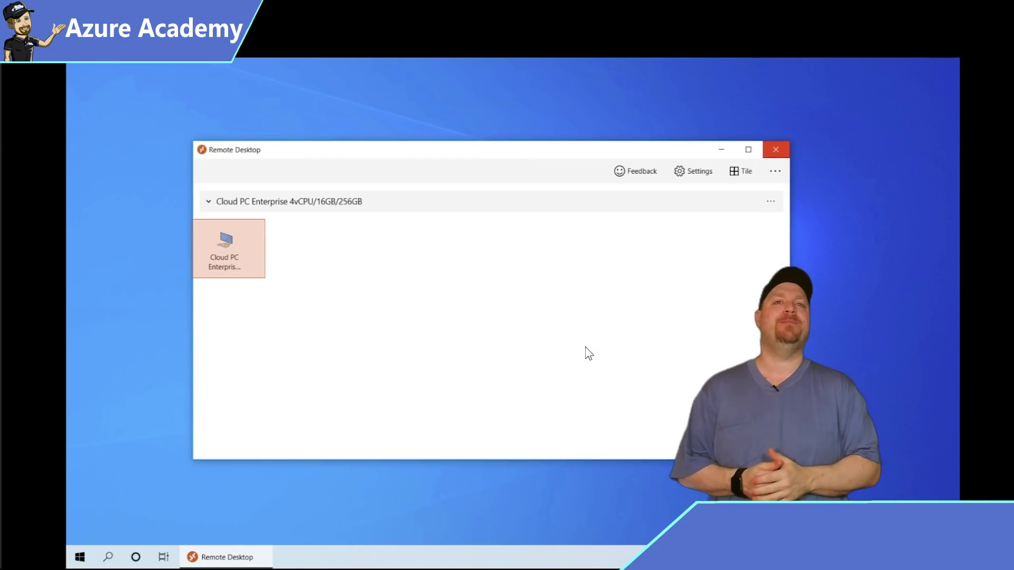
{"action": "double_click", "coordinate": [251, 264]}
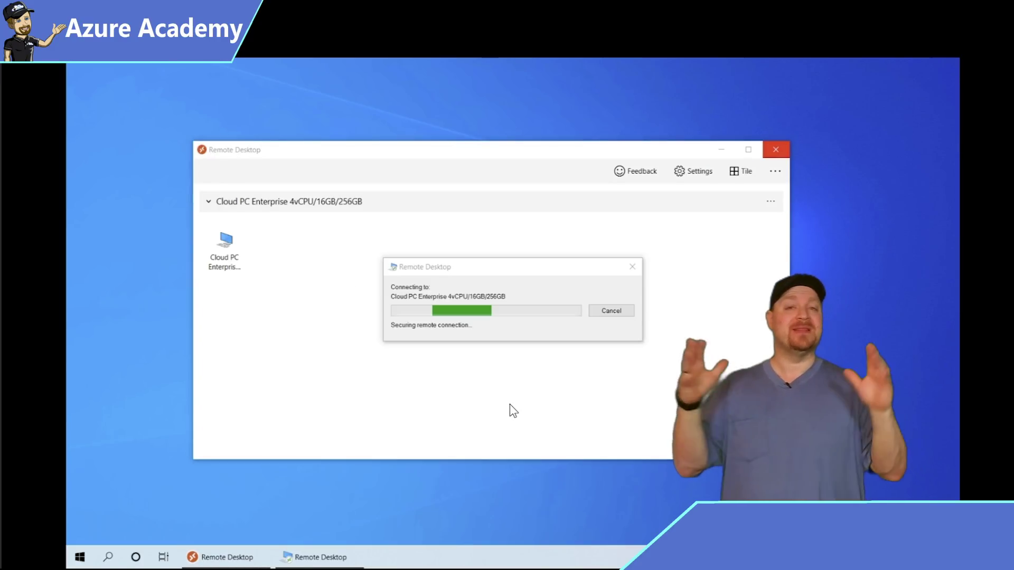